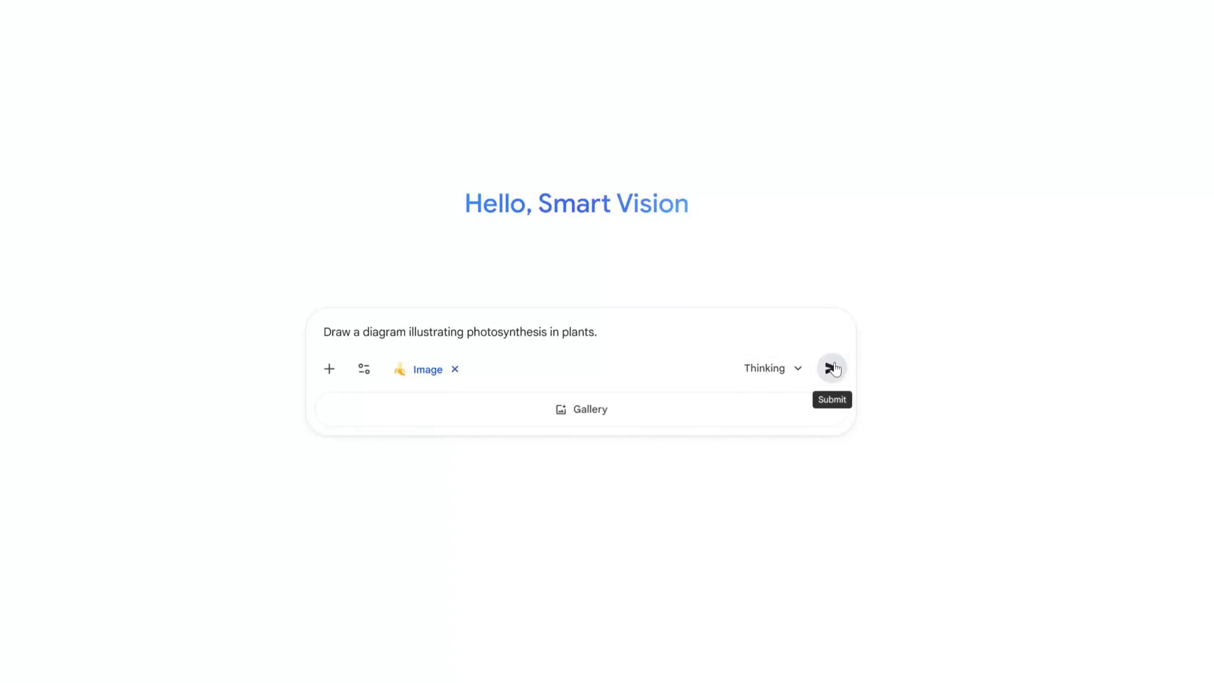
Submit the image prompt for a diagram illustrating photosynthesis in plants, and open the Nano Banana Pro upgrade offer
left_click(833, 369)
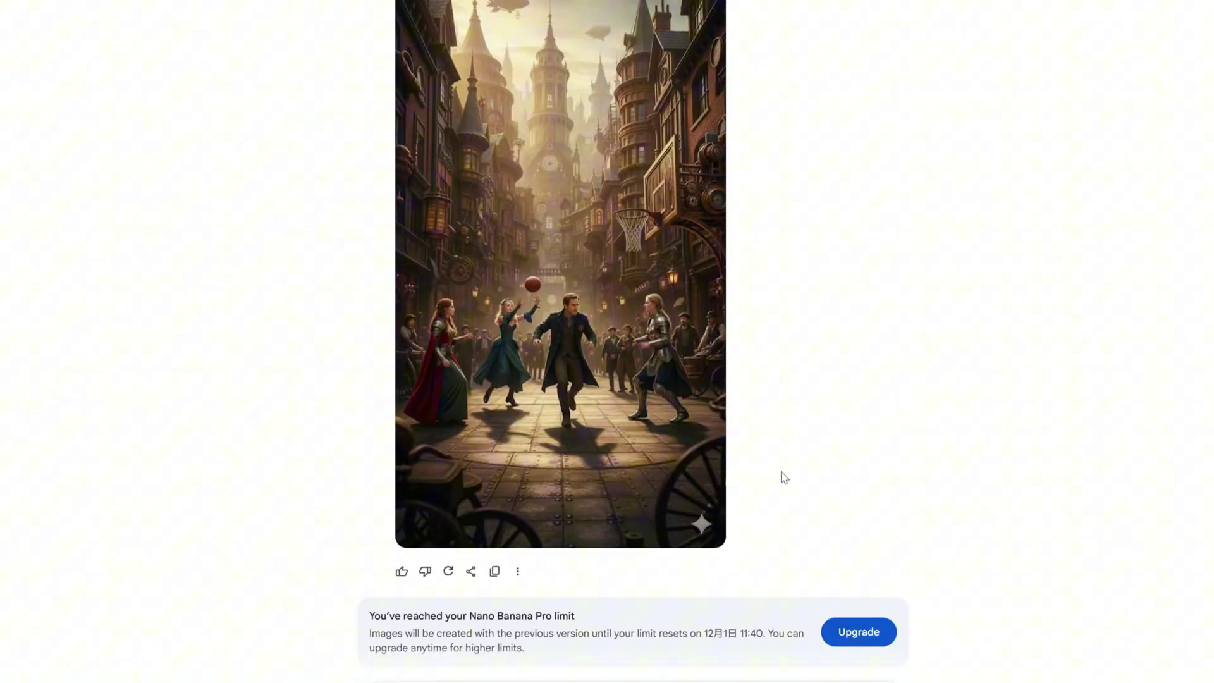
left_click(875, 638)
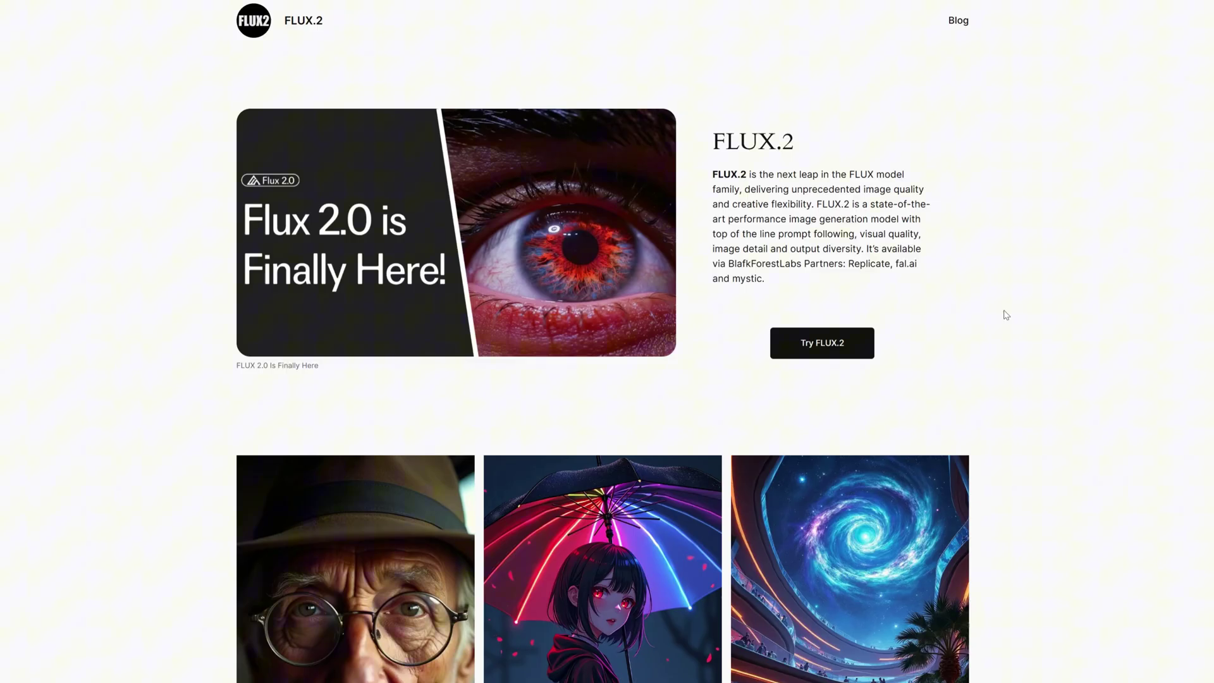
Browse the FLUX.2 website's introduction, sample image gallery and recent blog articles
scroll(1007, 315, "down", 1)
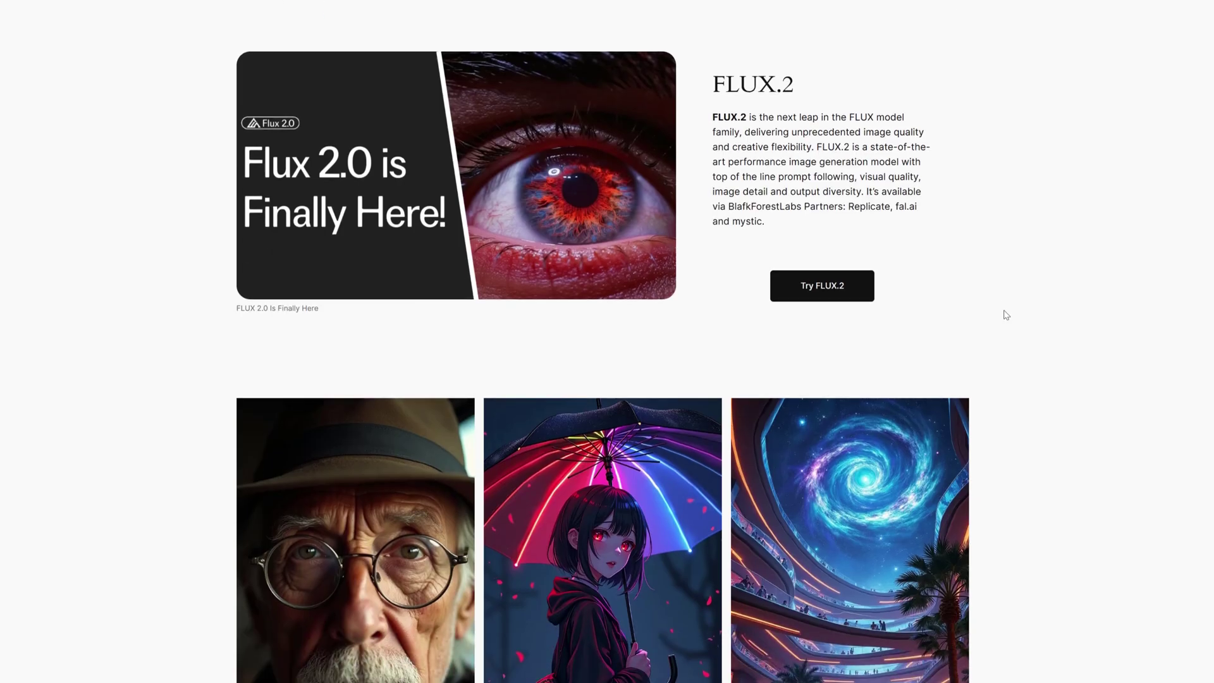
scroll(1006, 315, "up", 1)
scroll(1007, 314, "down", 4)
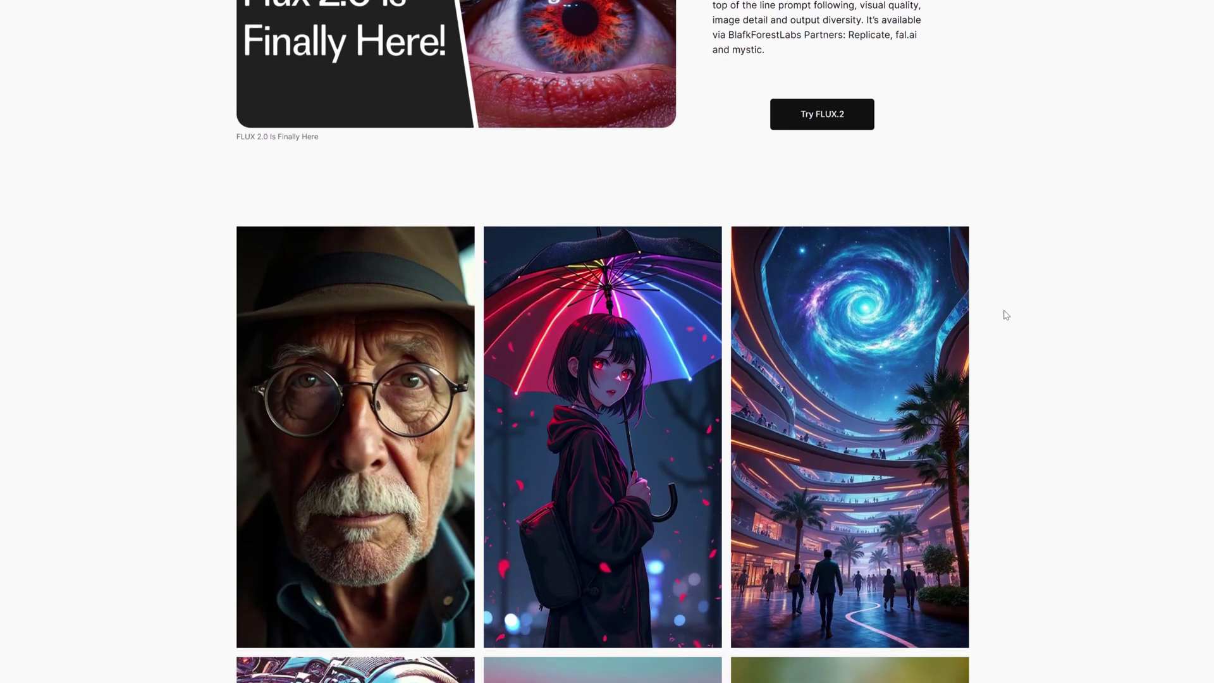
scroll(1006, 315, "down", 10)
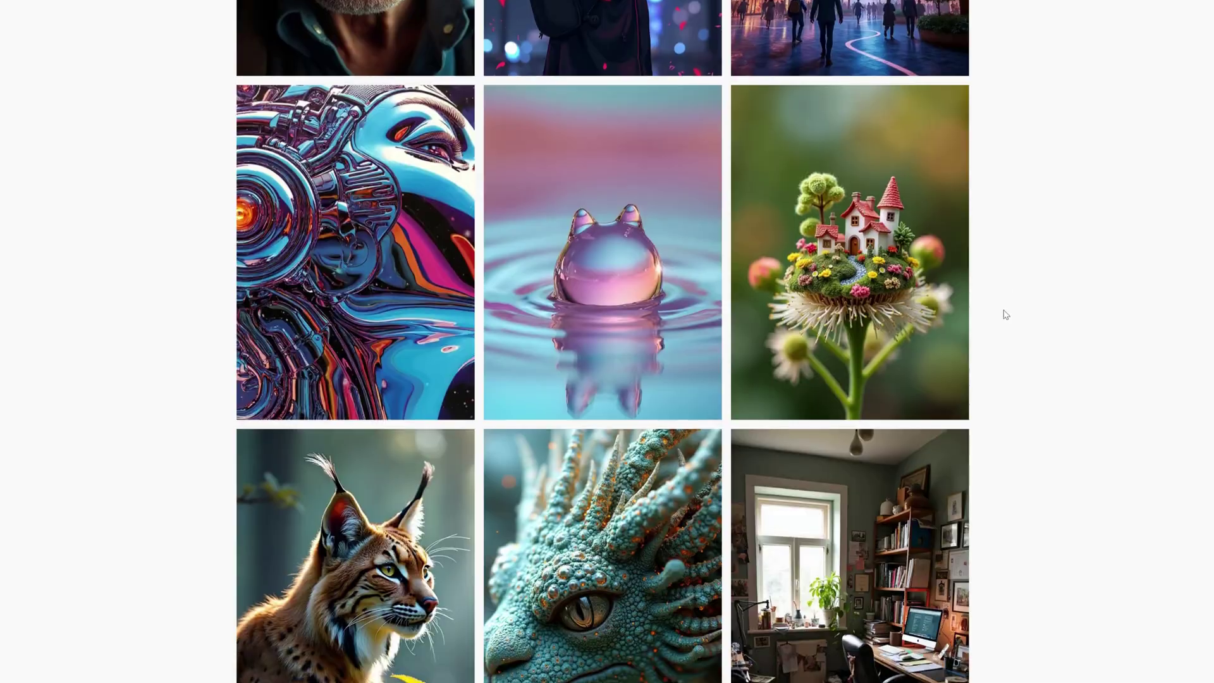
scroll(1005, 315, "down", 6)
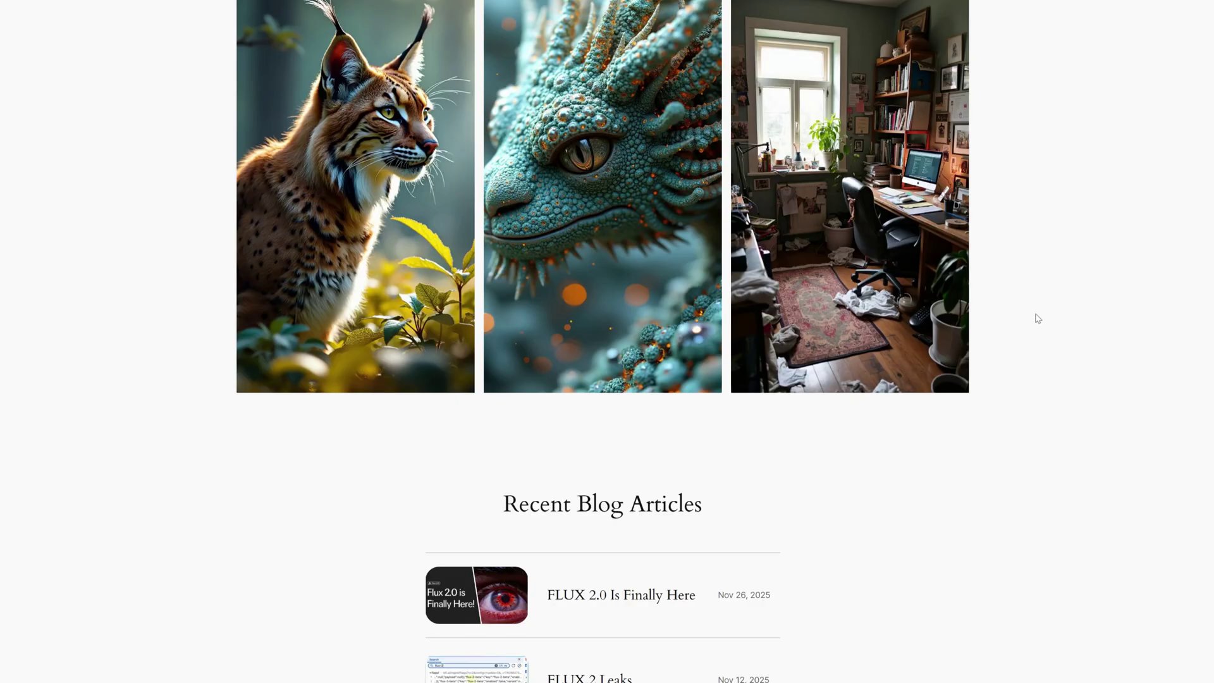
scroll(1043, 310, "up", 5)
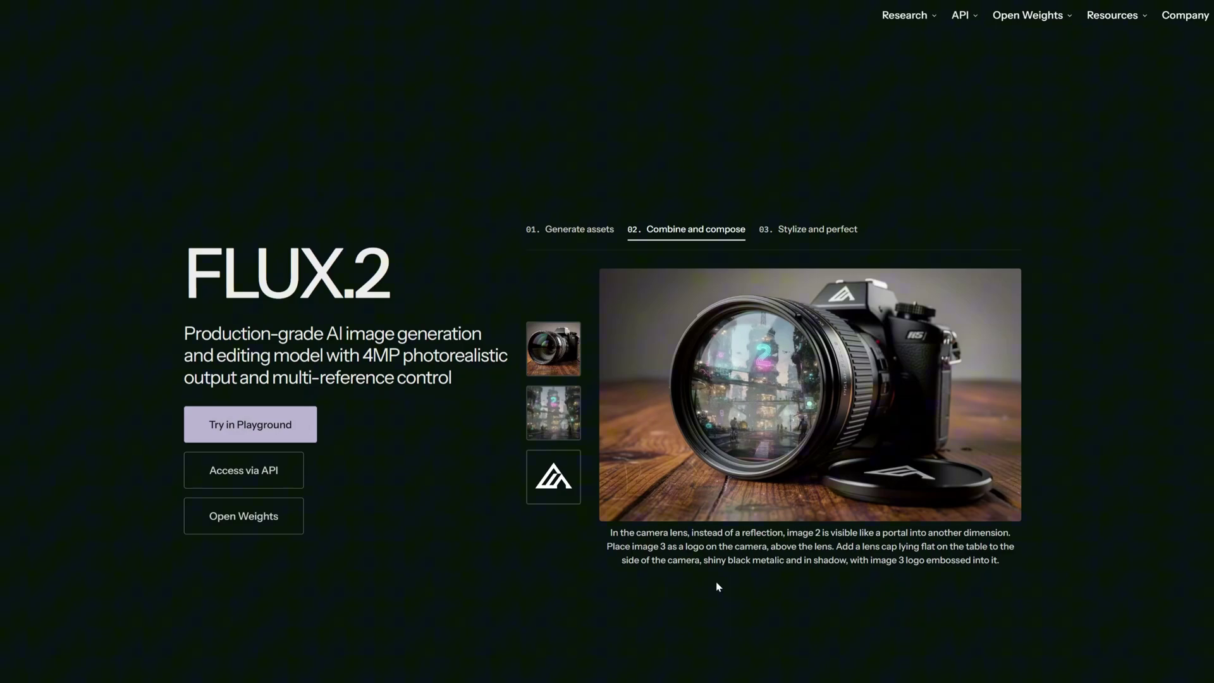
Review the FLUX.2 product page's sections on multi-reference control, product placement, professional-grade control and real workflows
scroll(718, 583, "down", 10)
scroll(712, 570, "down", 5)
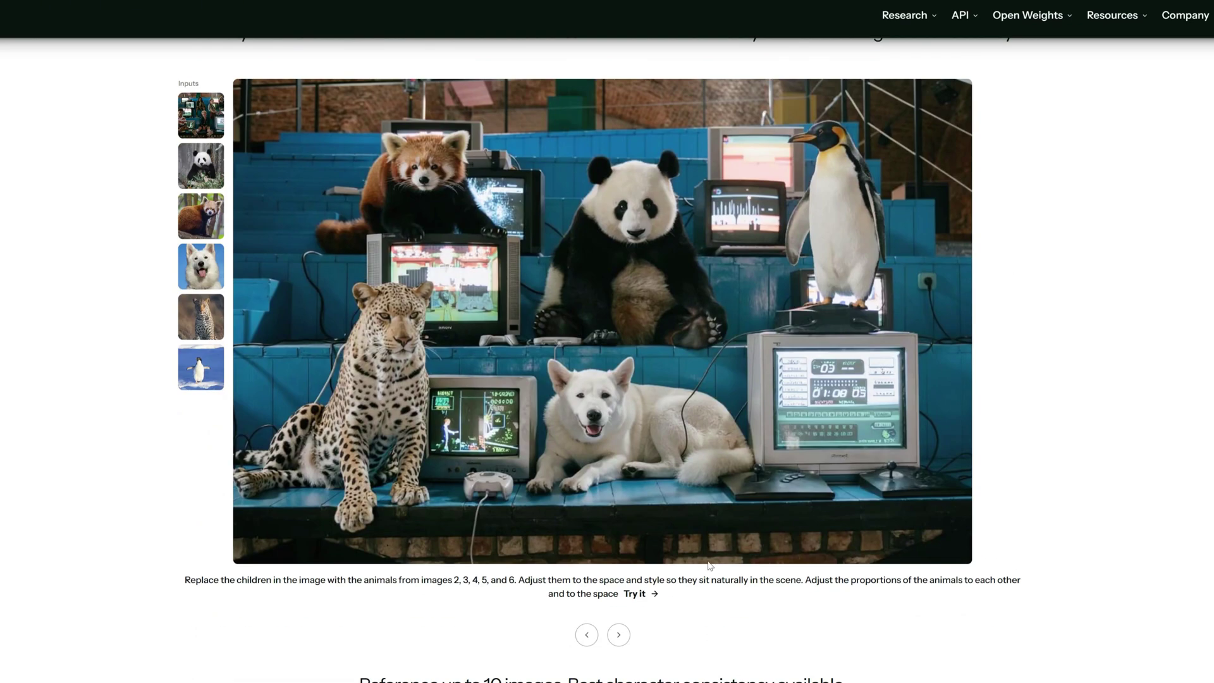
scroll(480, 421, "up", 2)
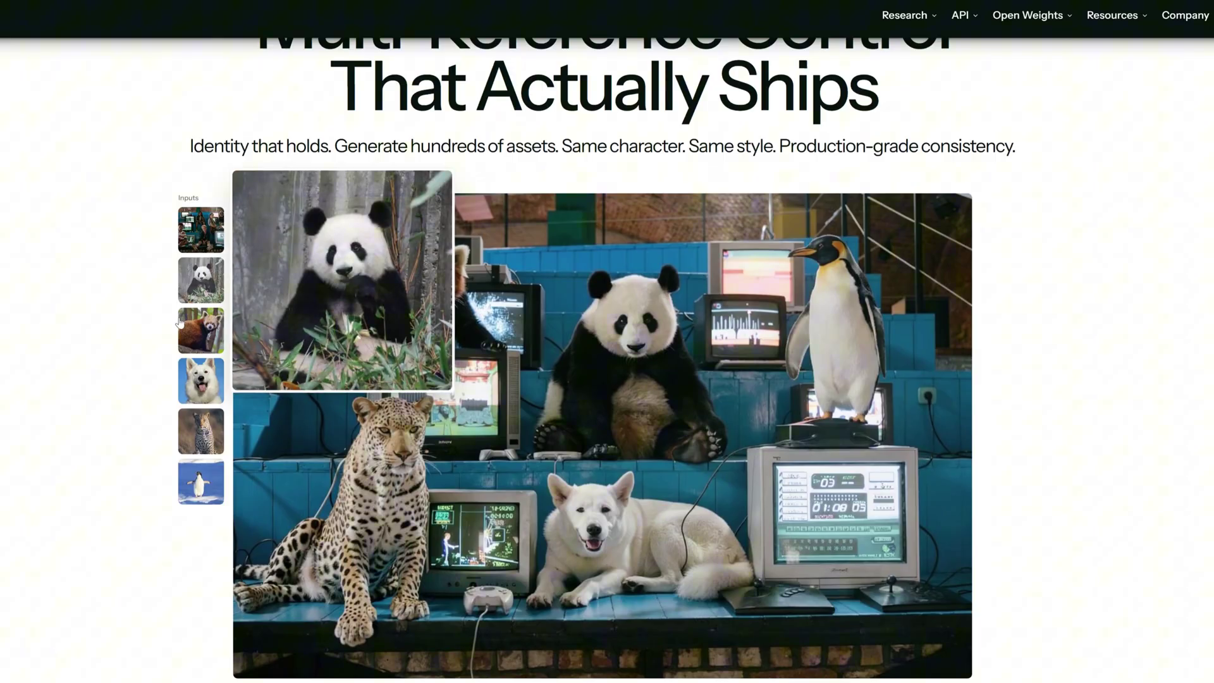
scroll(84, 447, "down", 12)
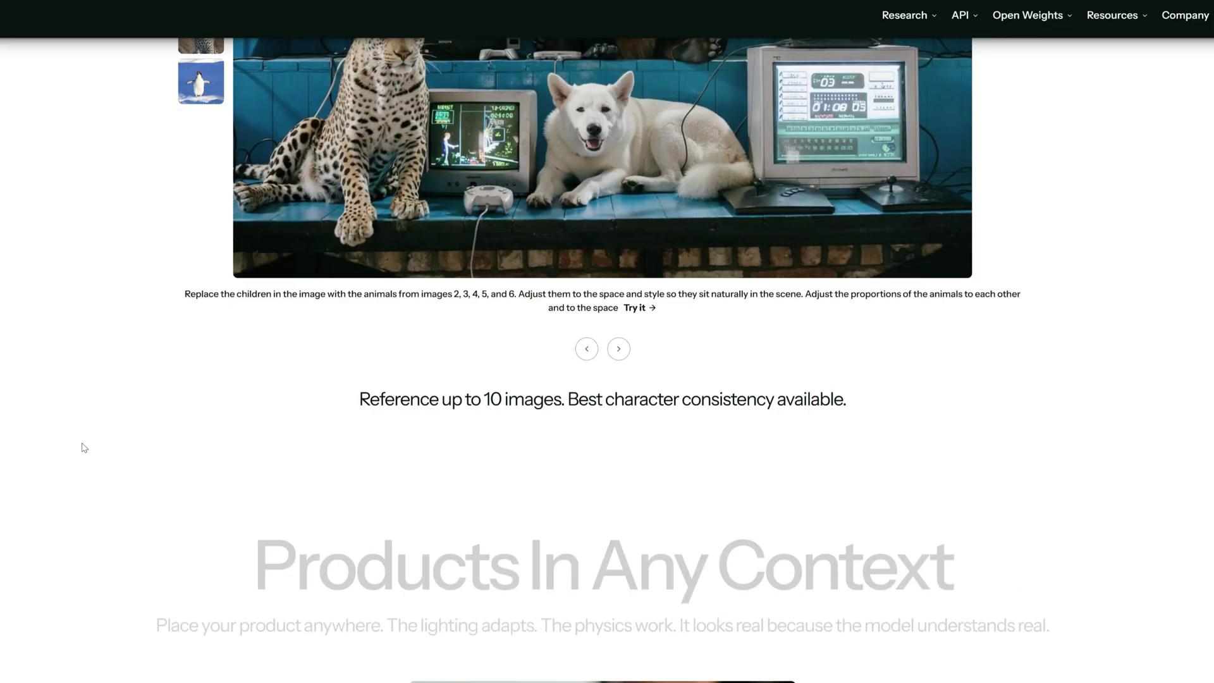
scroll(84, 447, "down", 20)
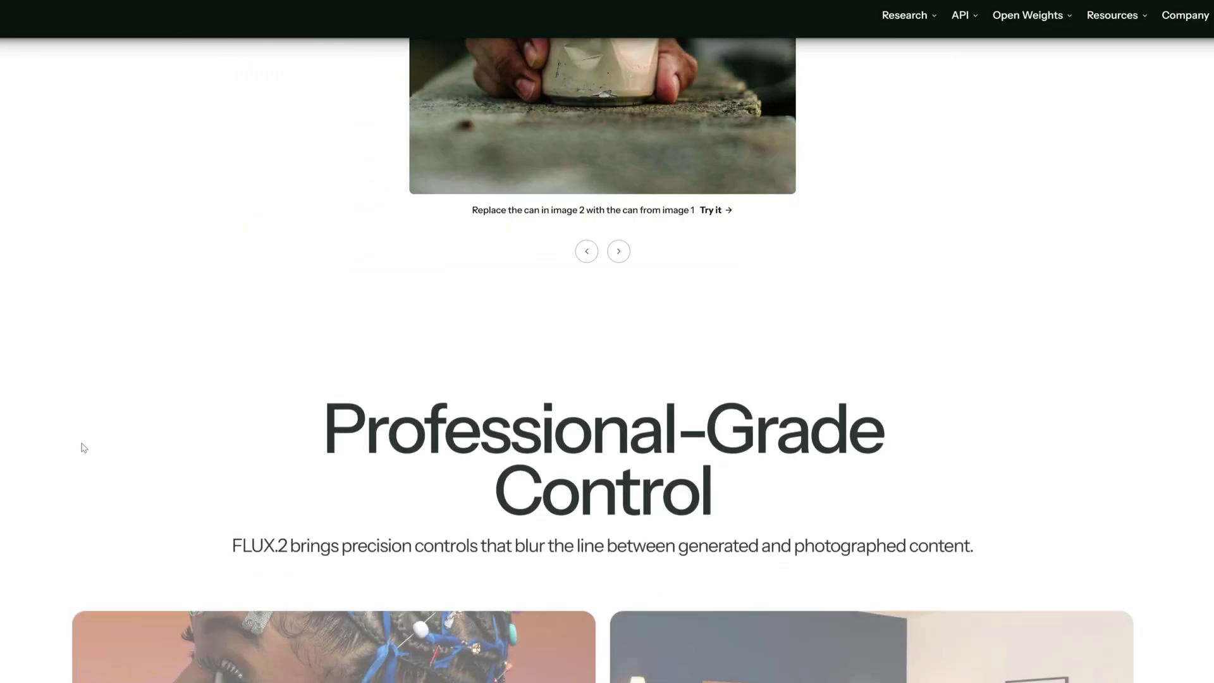
scroll(81, 448, "down", 7)
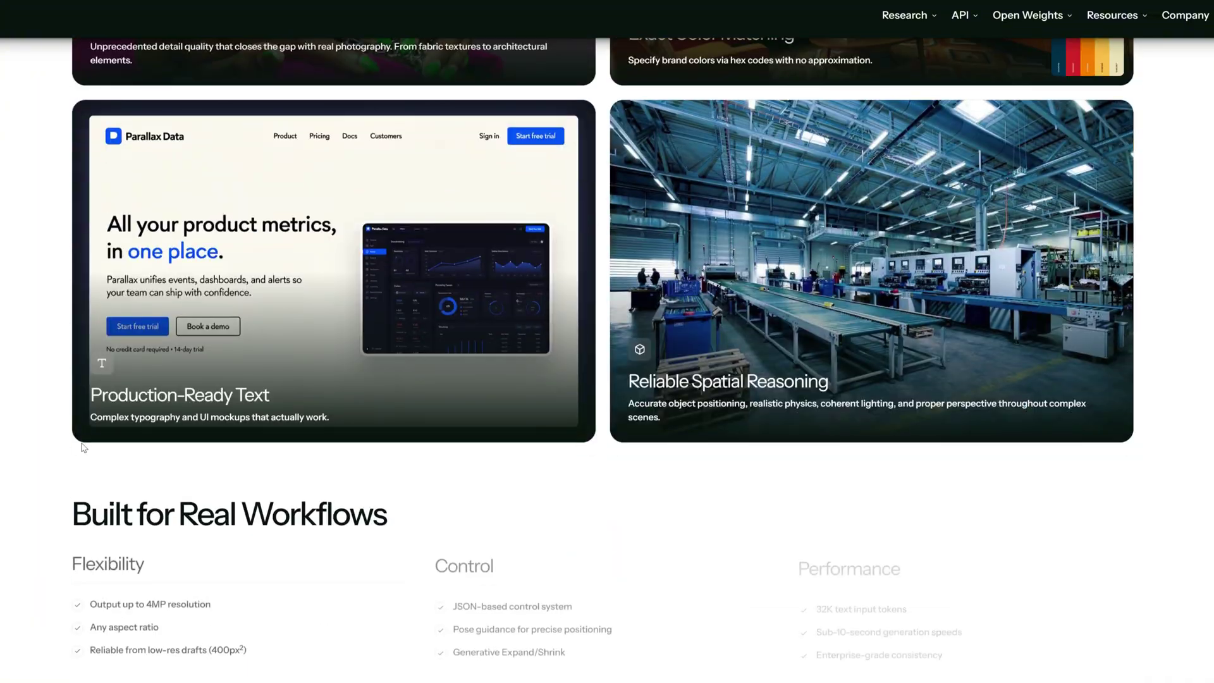
scroll(84, 448, "down", 4)
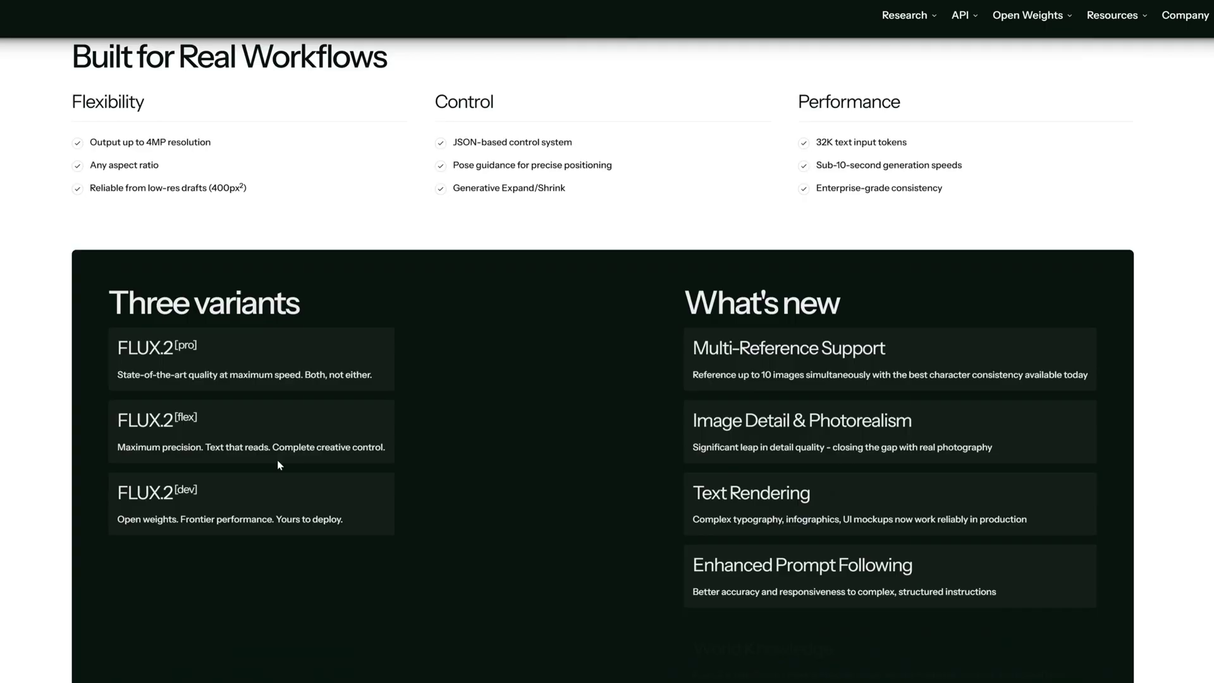
Examine the three FLUX.2 variants, highlighting the dev description, plus the What's new list and the Where FLUX.2 Excels cards
left_click_drag(347, 524, 129, 527)
left_click(36, 523)
scroll(37, 520, "down", 4)
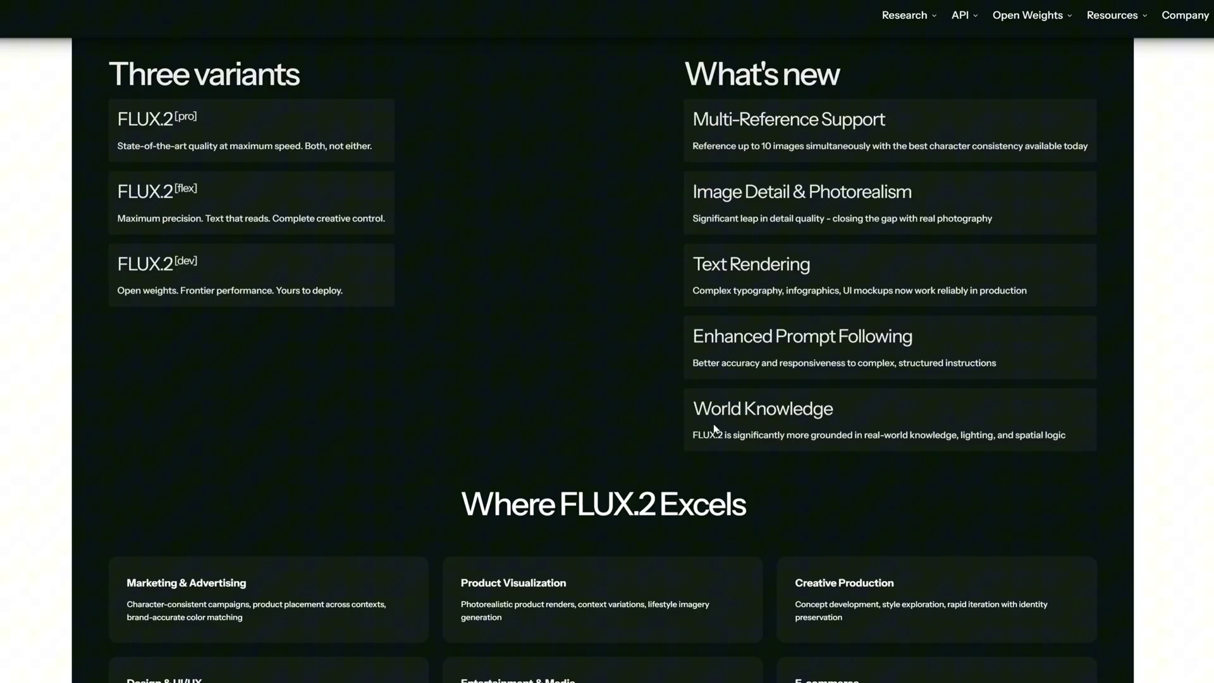
scroll(715, 429, "up", 1)
scroll(561, 471, "down", 10)
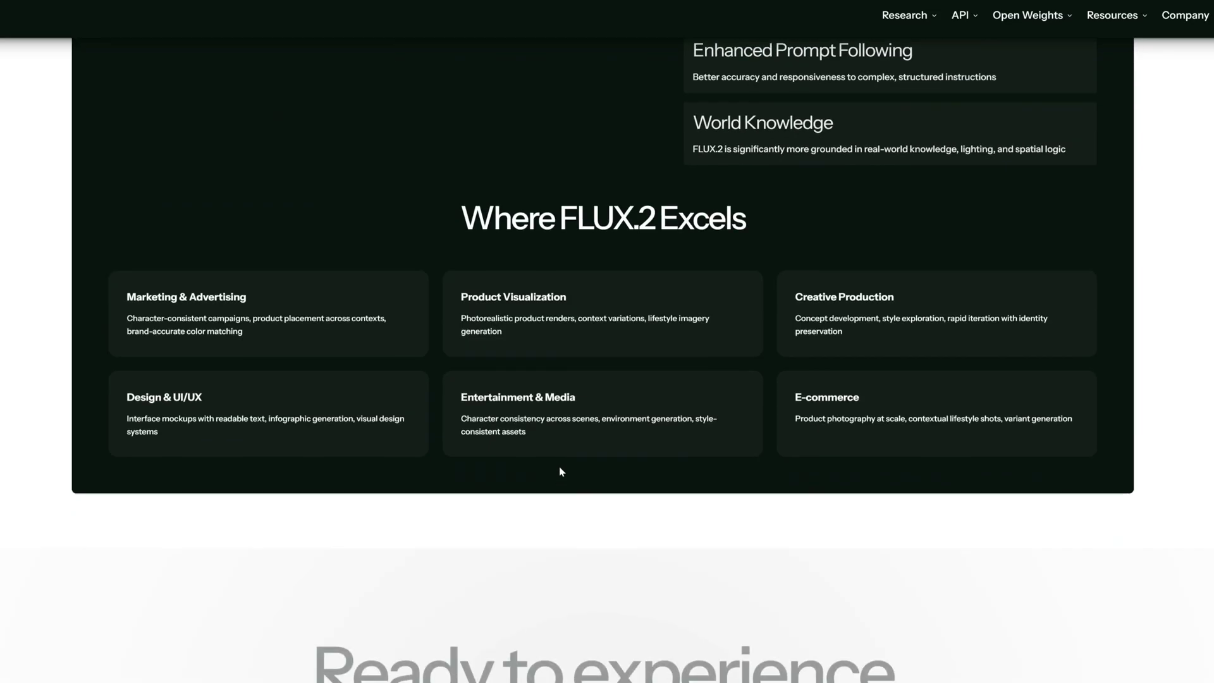
scroll(560, 467, "up", 10)
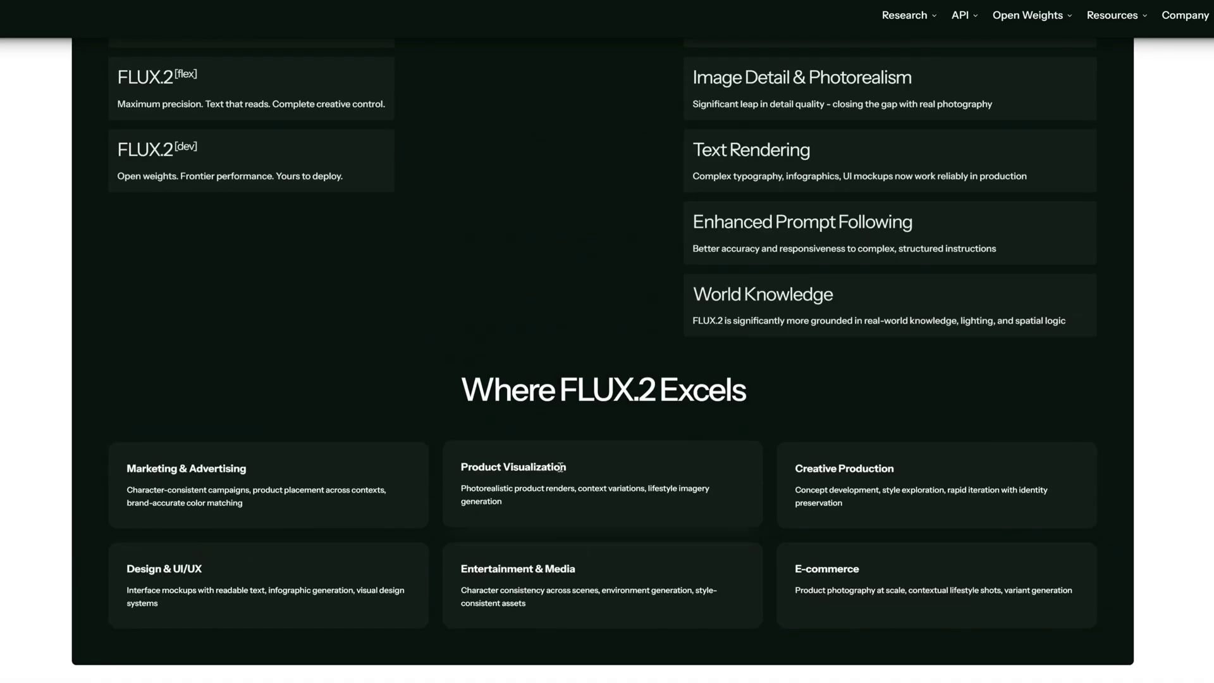
scroll(630, 526, "up", 7)
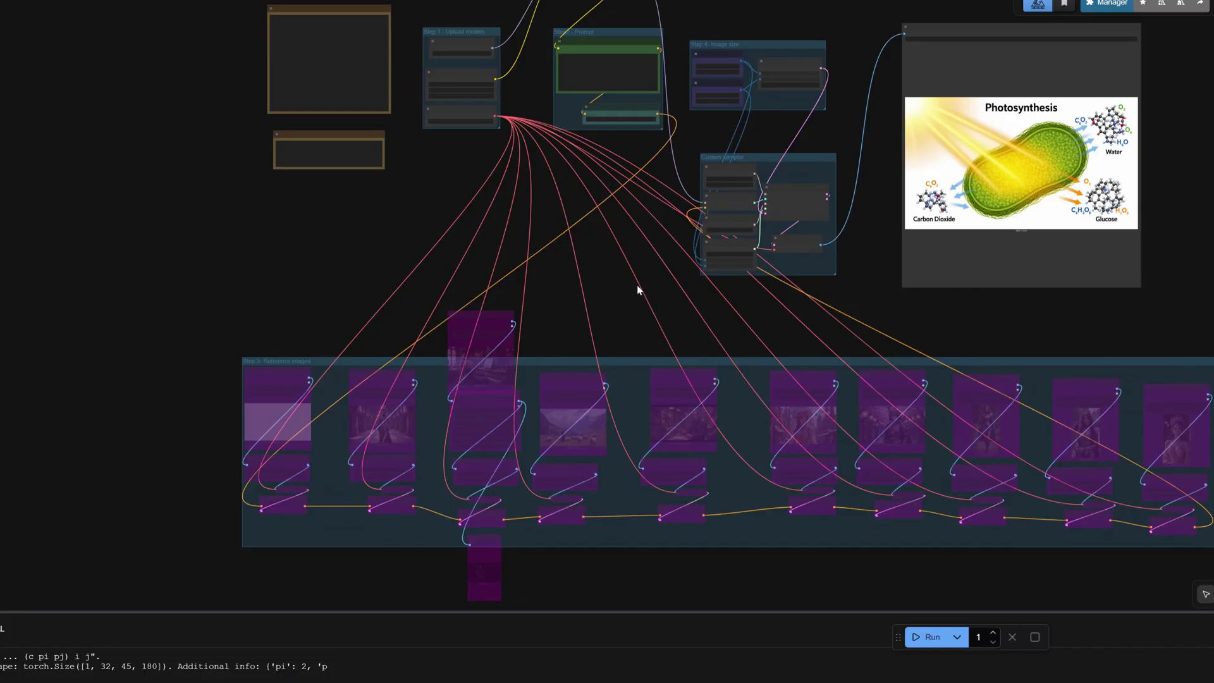
Look over the FLUX.2 node workflow in ComfyUI, from the model and prompt groups to the reference images
left_click_drag(636, 284, 574, 390)
left_click_drag(355, 290, 490, 210)
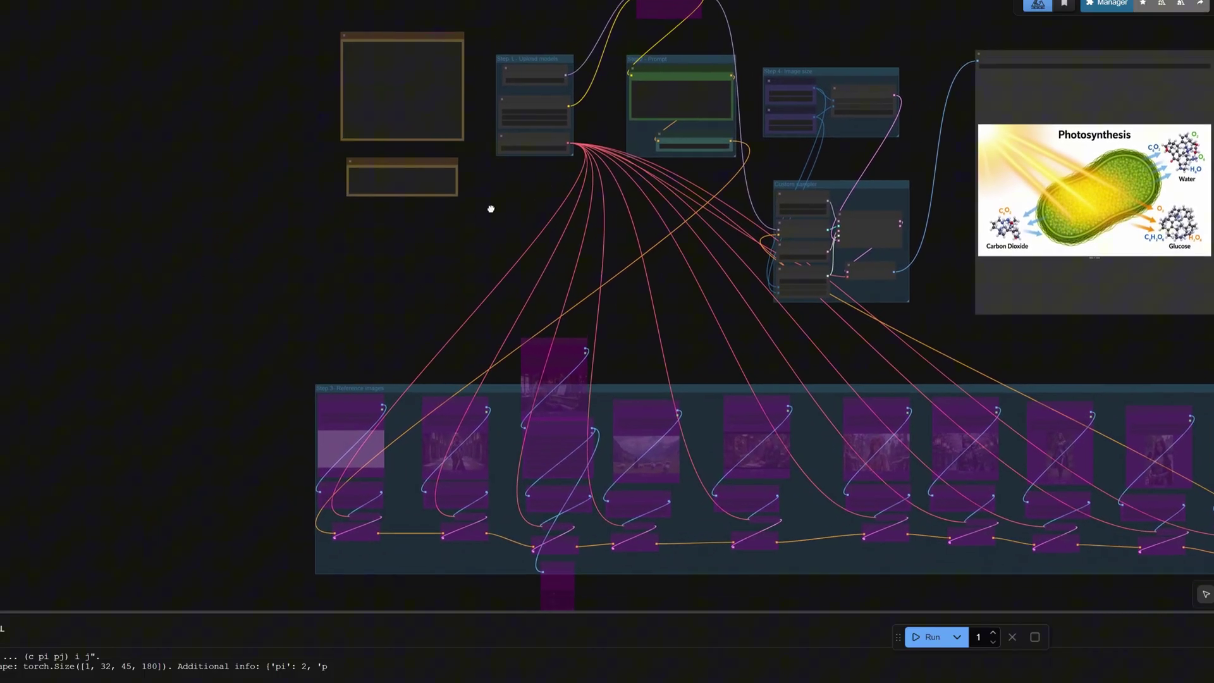
scroll(504, 248, "down", 2)
scroll(651, 505, "up", 5)
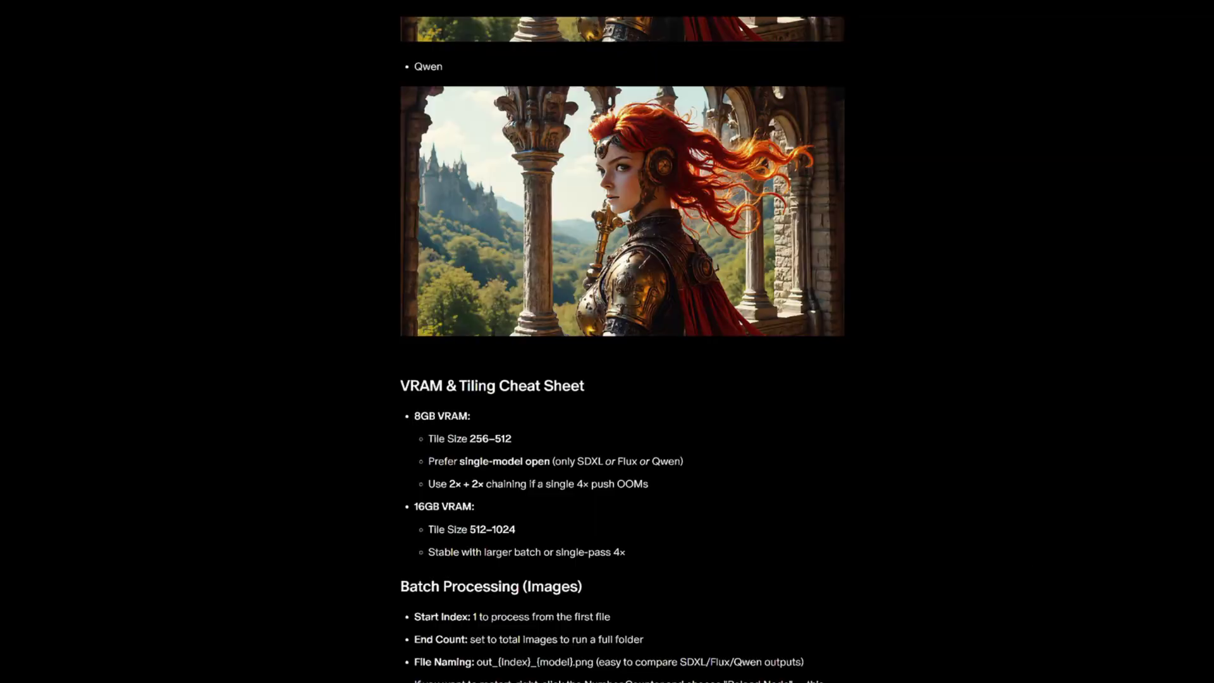
Skim the guide's VRAM and tiling cheat sheet and the Nano Banana Pro introduction page
scroll(544, 377, "down", 12)
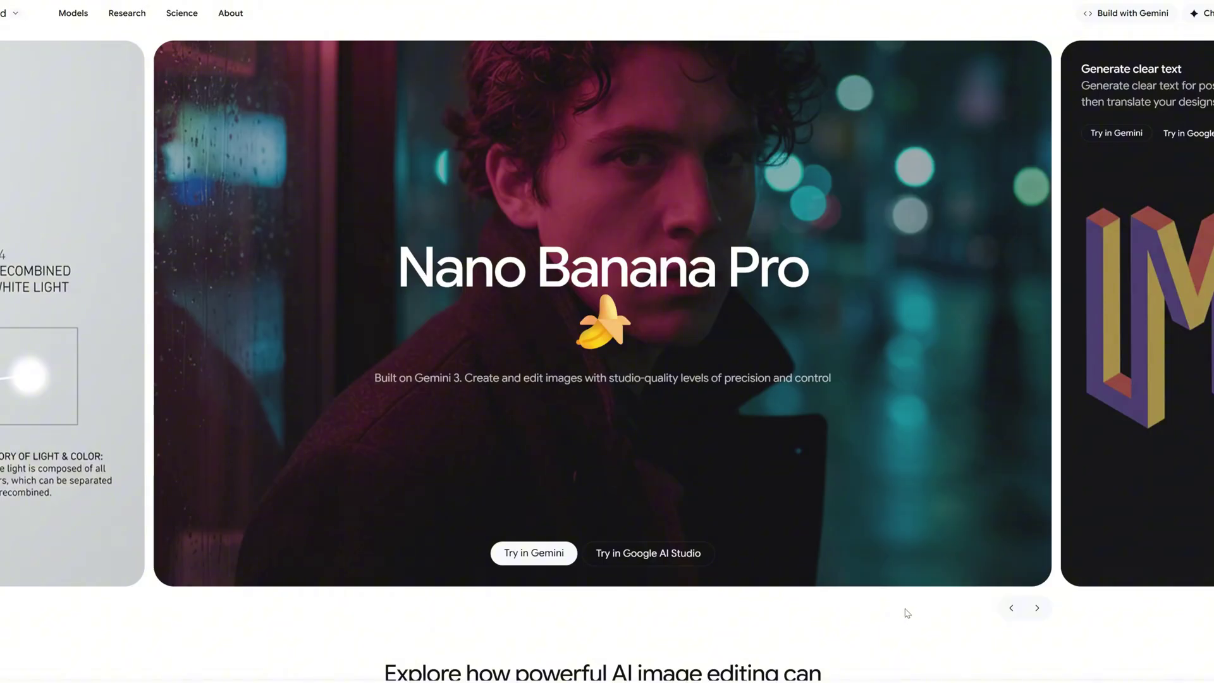
scroll(907, 613, "down", 8)
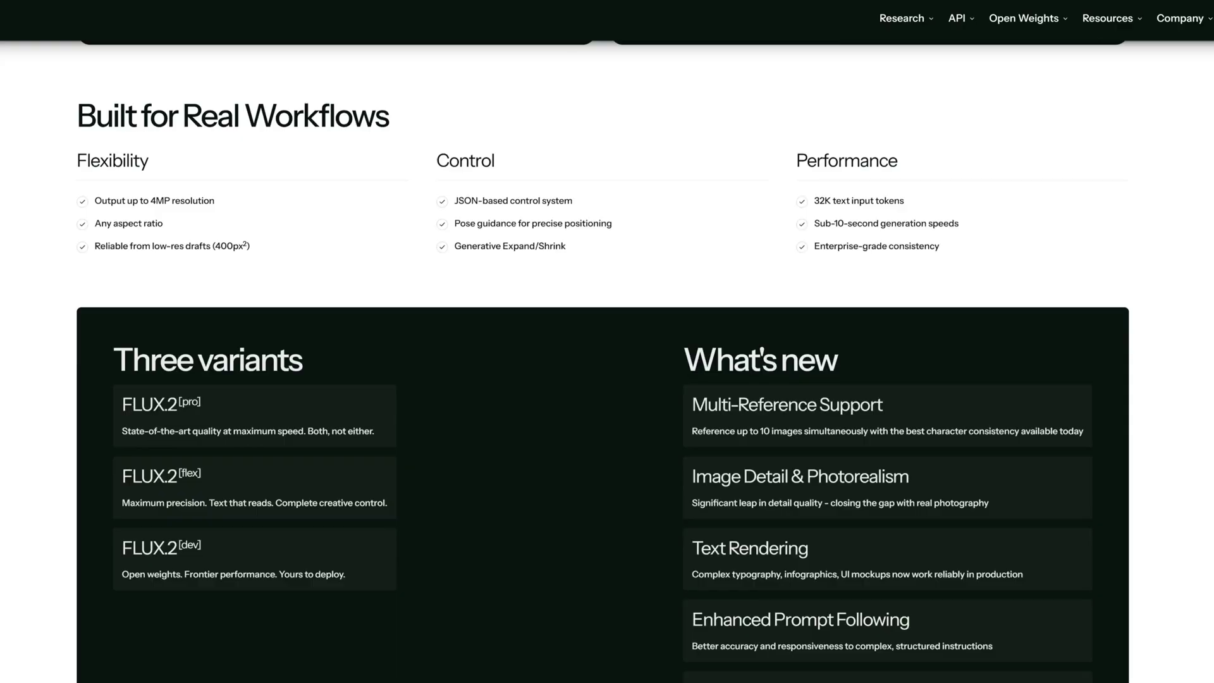
Revisit the FLUX.2 page's product placement and multi-reference examples, highlighting the statement about referencing up to 10 images
scroll(718, 189, "up", 15)
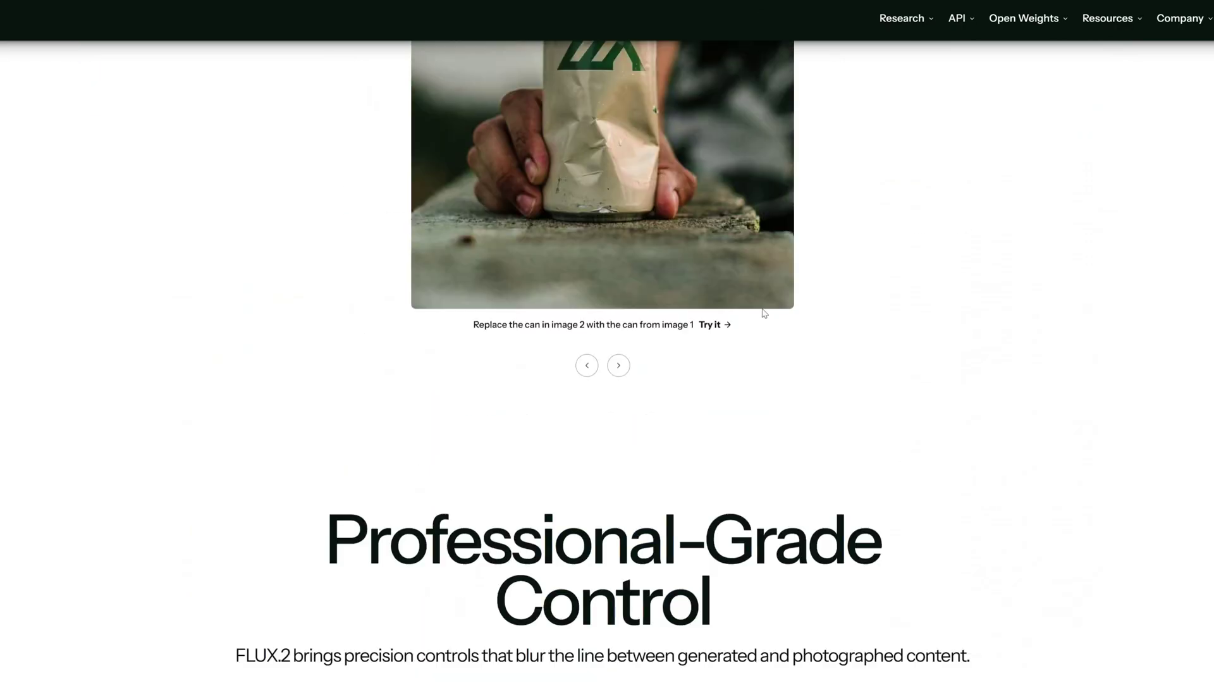
scroll(764, 313, "up", 10)
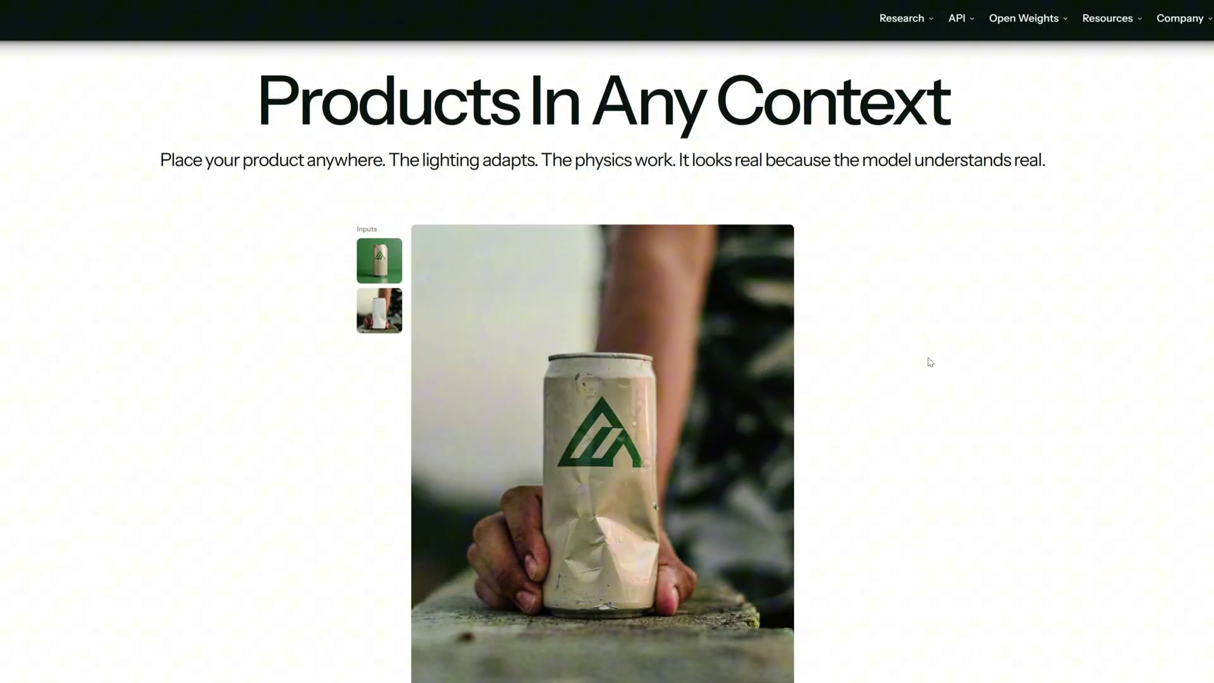
scroll(926, 363, "up", 12)
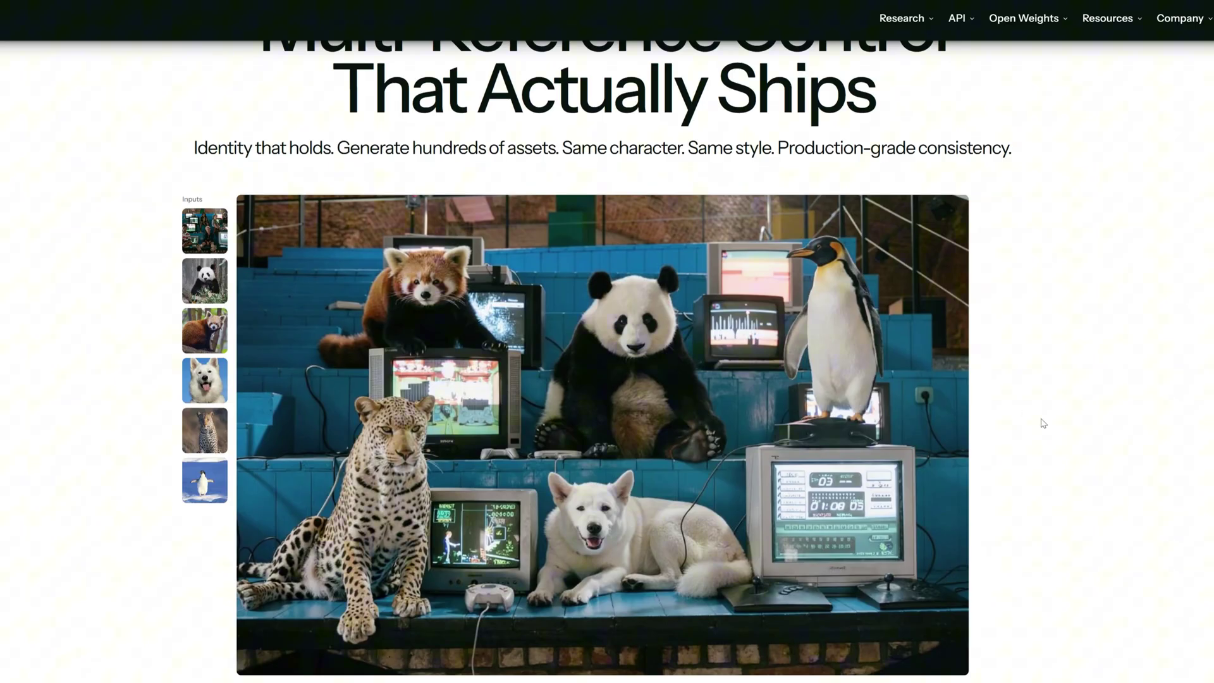
scroll(1042, 423, "down", 1)
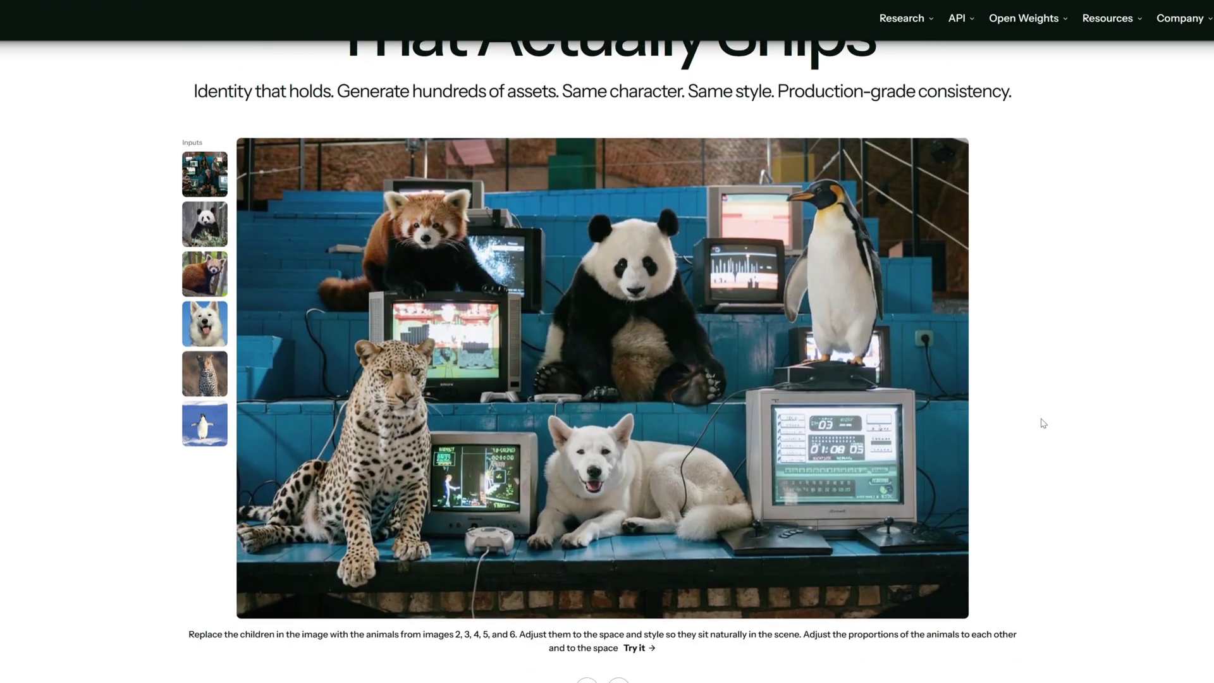
scroll(1043, 423, "up", 1)
scroll(999, 441, "down", 2)
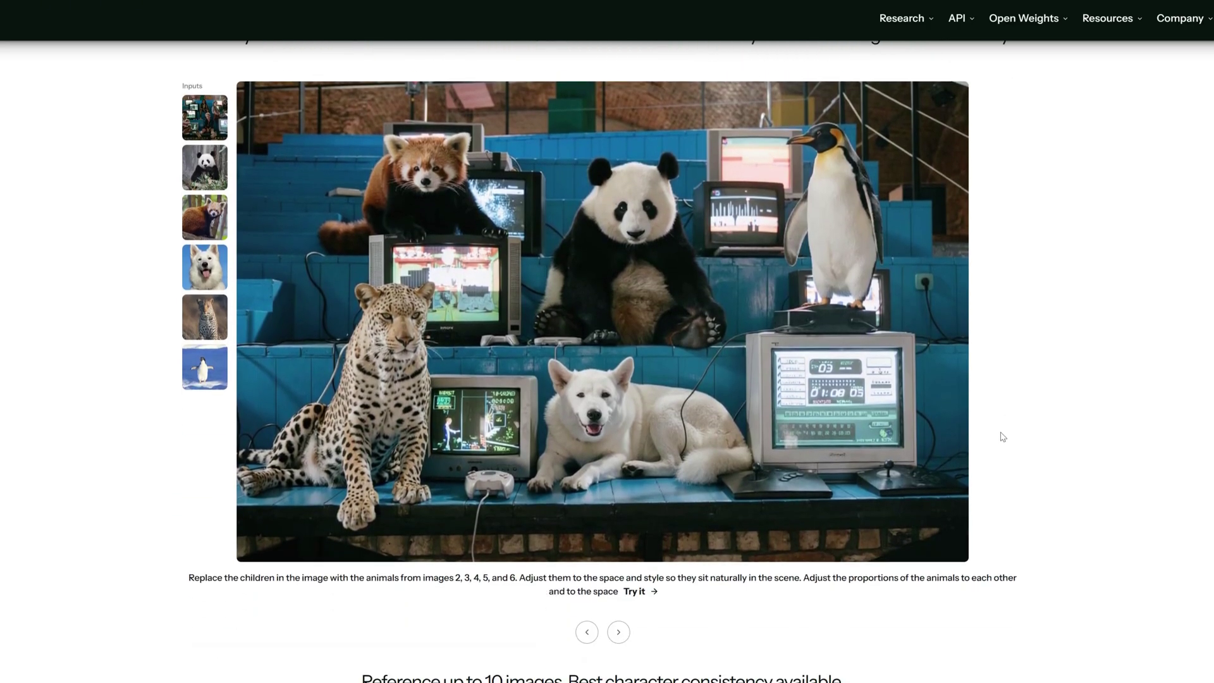
left_click_drag(375, 673, 605, 674)
left_click(831, 672)
Open the FLUX.2-dev file listing on Hugging Face and check the size of flux2-dev-Q2_K.gguf in the GGUF repository
scroll(902, 667, "up", 3)
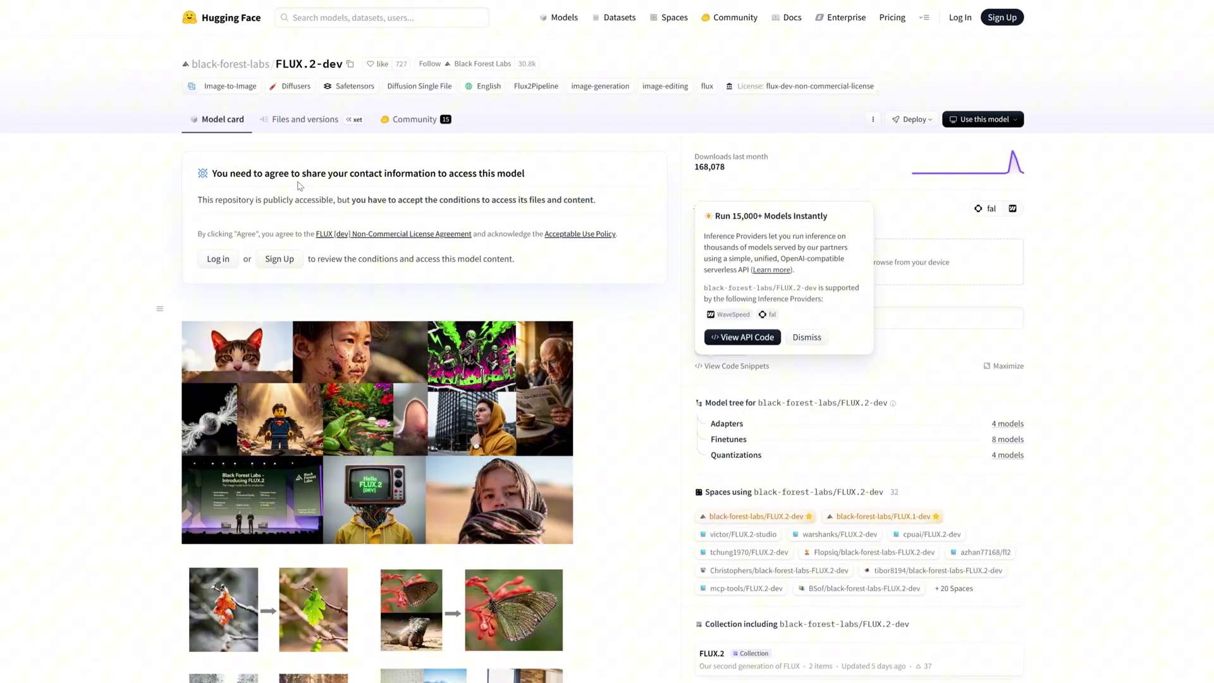
left_click(294, 120)
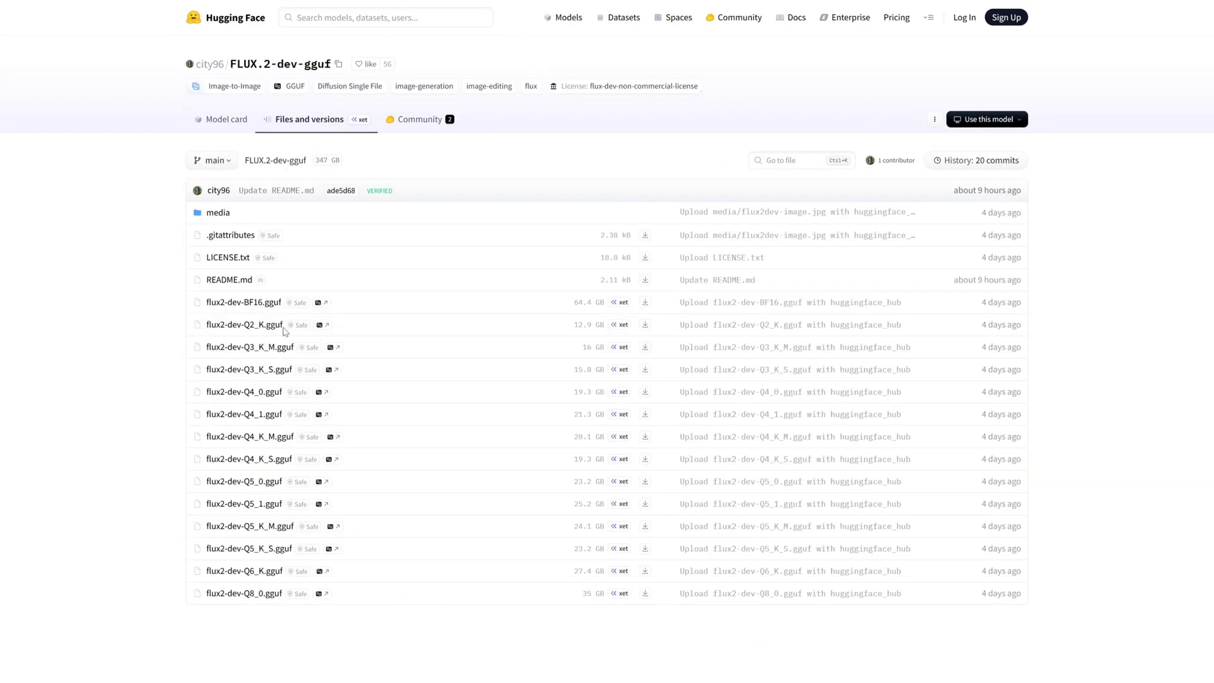
left_click_drag(284, 325, 204, 325)
left_click_drag(566, 325, 594, 328)
left_click(577, 338)
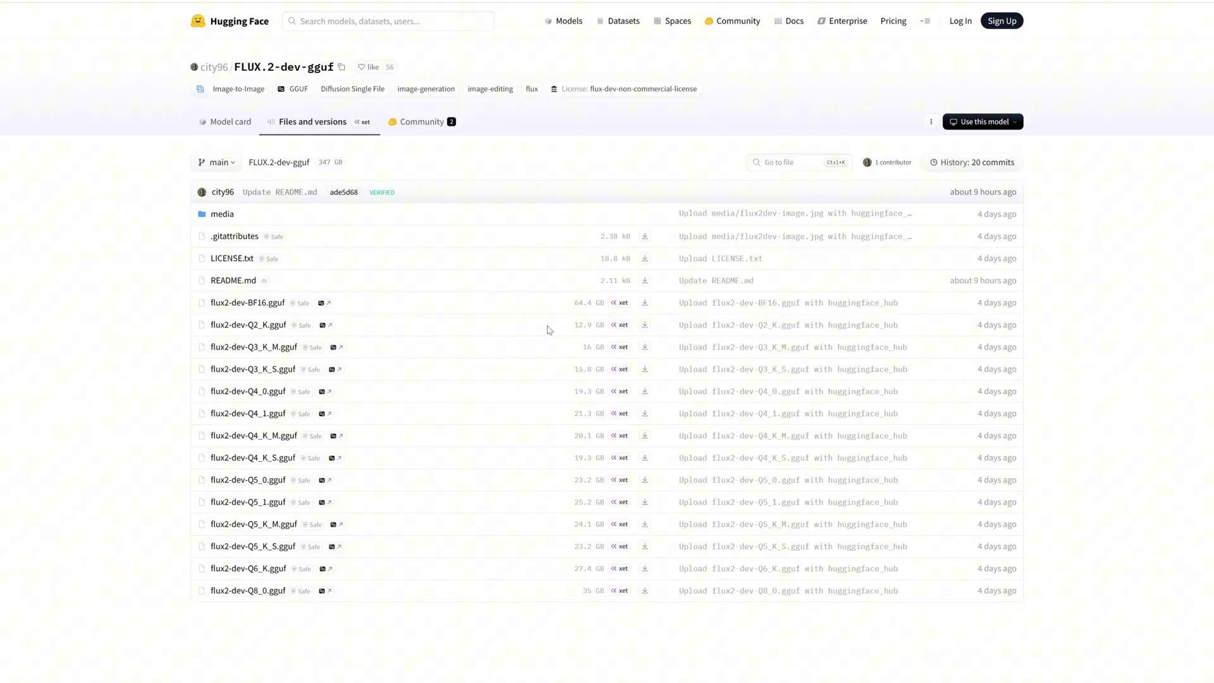
left_click_drag(572, 325, 605, 328)
left_click(476, 334)
left_click_drag(572, 326, 602, 328)
left_click(462, 344)
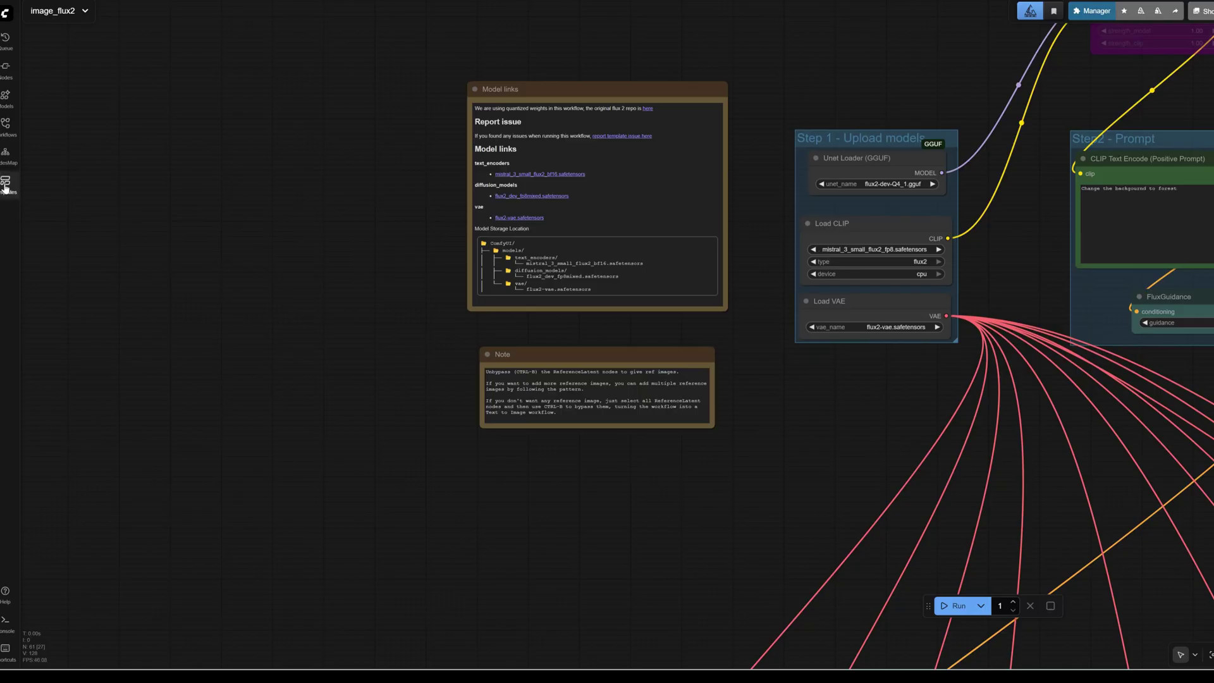
Open ComfyUI's workflow templates, and add a Unet Loader (GGUF) node from the node library near the Step 1 model loaders
left_click(8, 184)
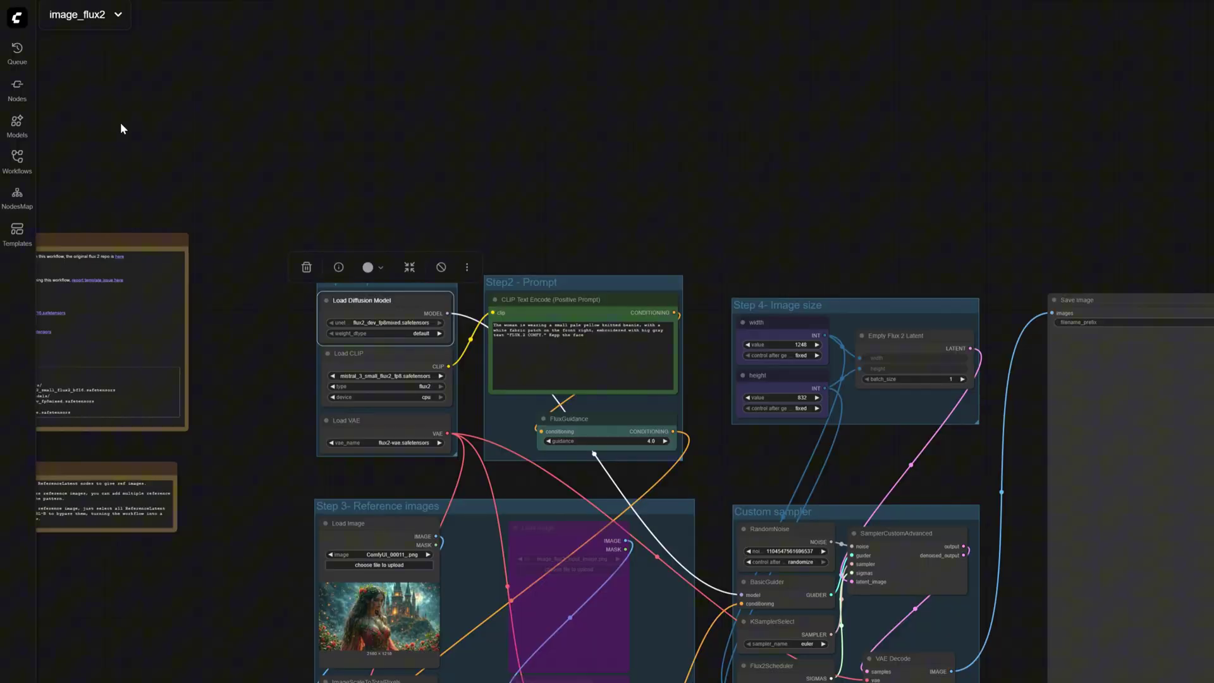
left_click(22, 92)
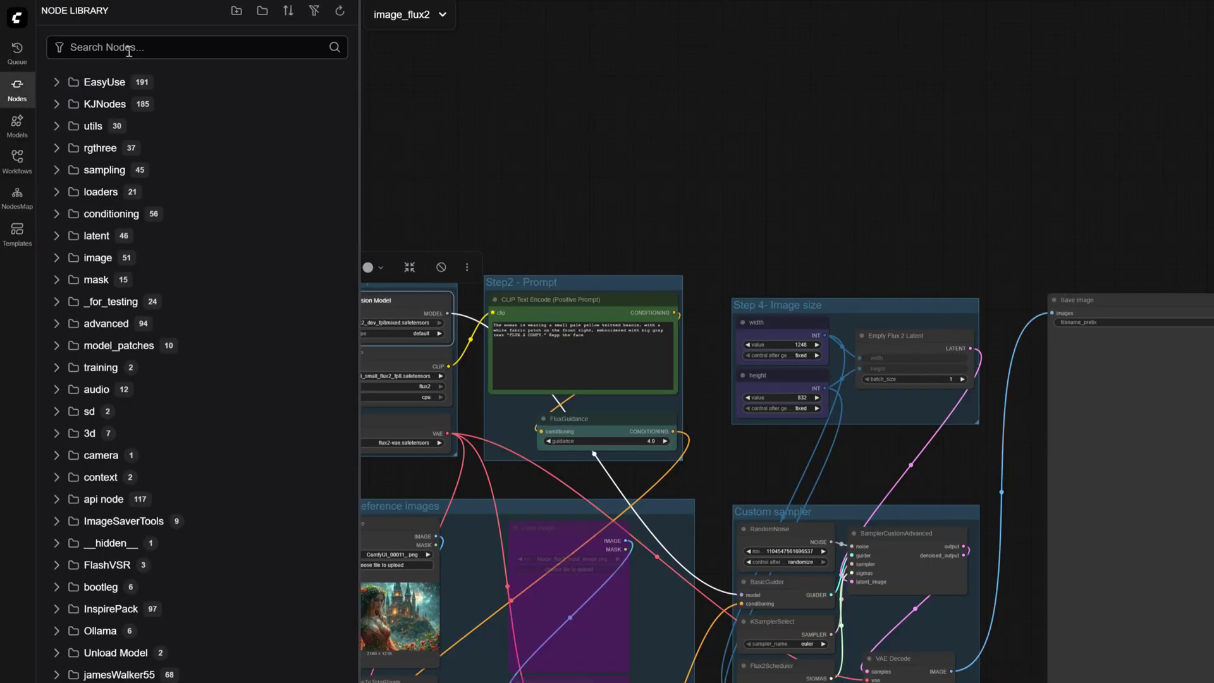
type("Unet")
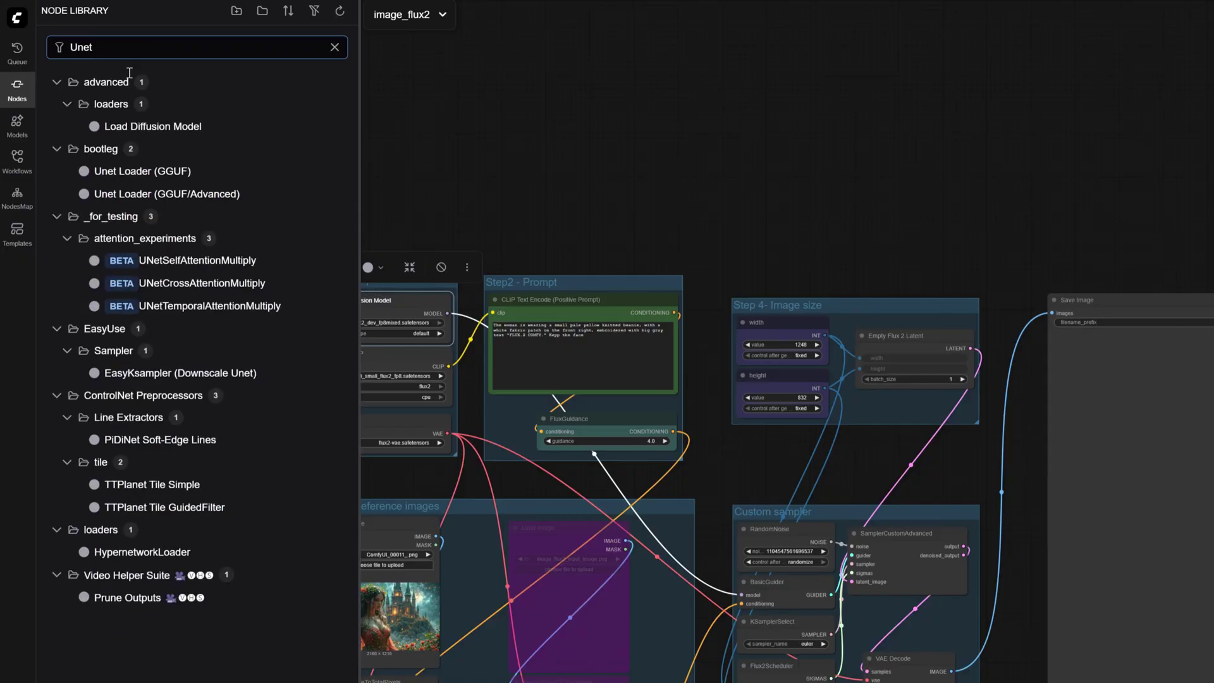
left_click(169, 175)
left_click_drag(884, 409, 437, 240)
left_click(16, 93)
left_click(436, 231)
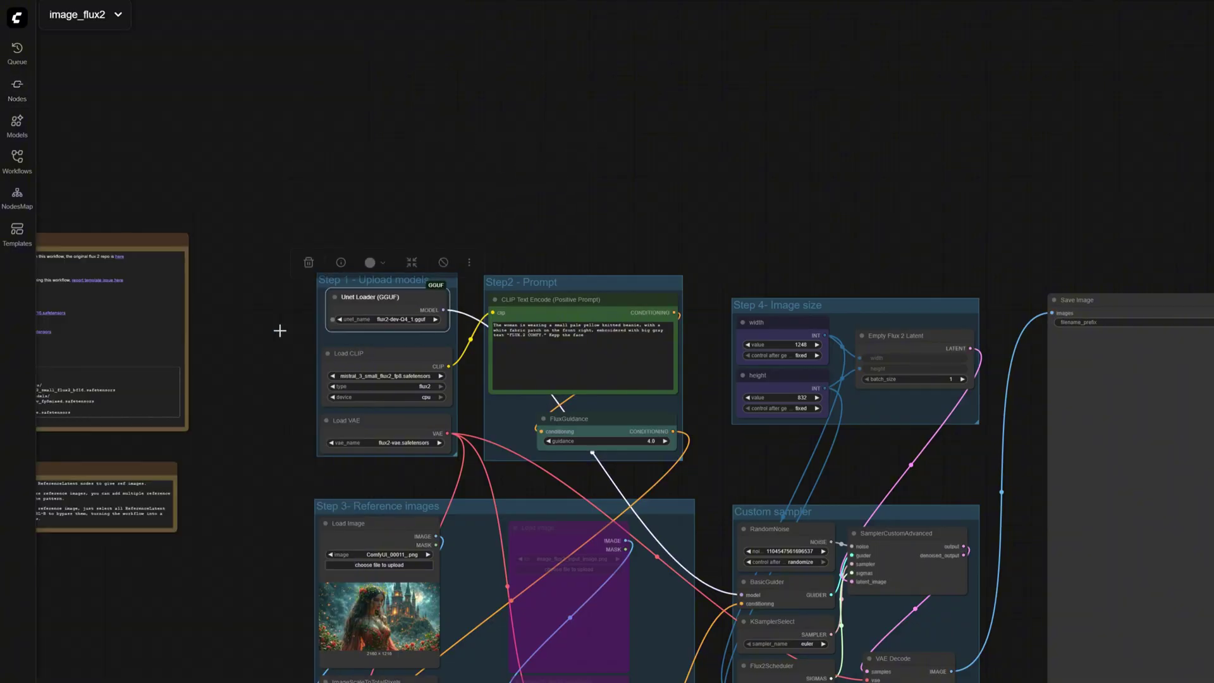
Inspect the files selected in the Unet Loader (GGUF), Load CLIP and Load VAE nodes of the Step 1 group
left_click_drag(257, 352, 241, 332)
scroll(294, 365, "up", 6)
left_click(485, 356)
left_click(494, 372)
left_click_drag(431, 507, 424, 496)
left_click(433, 385)
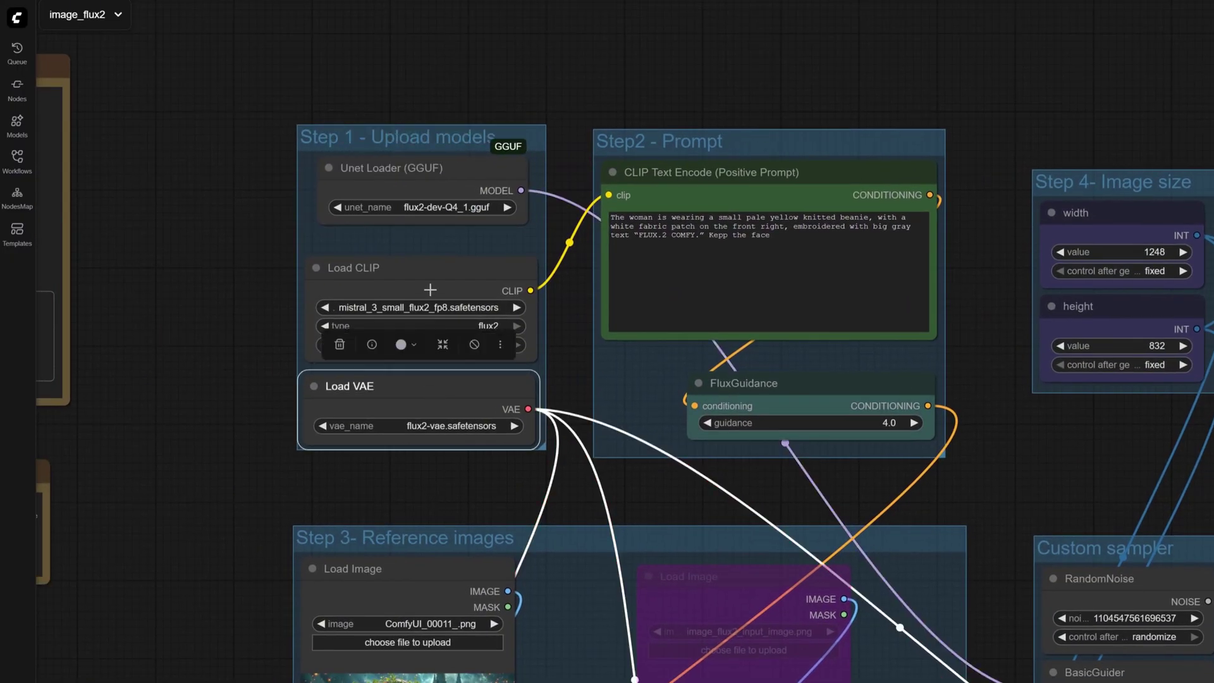
Review the Load CLIP and Unet Loader (GGUF) nodes in the Step 1 group and the reference images section beneath them
left_click(430, 273)
left_click(428, 167)
left_click(487, 473)
left_click_drag(496, 478, 491, 386)
left_click_drag(260, 518, 227, 418)
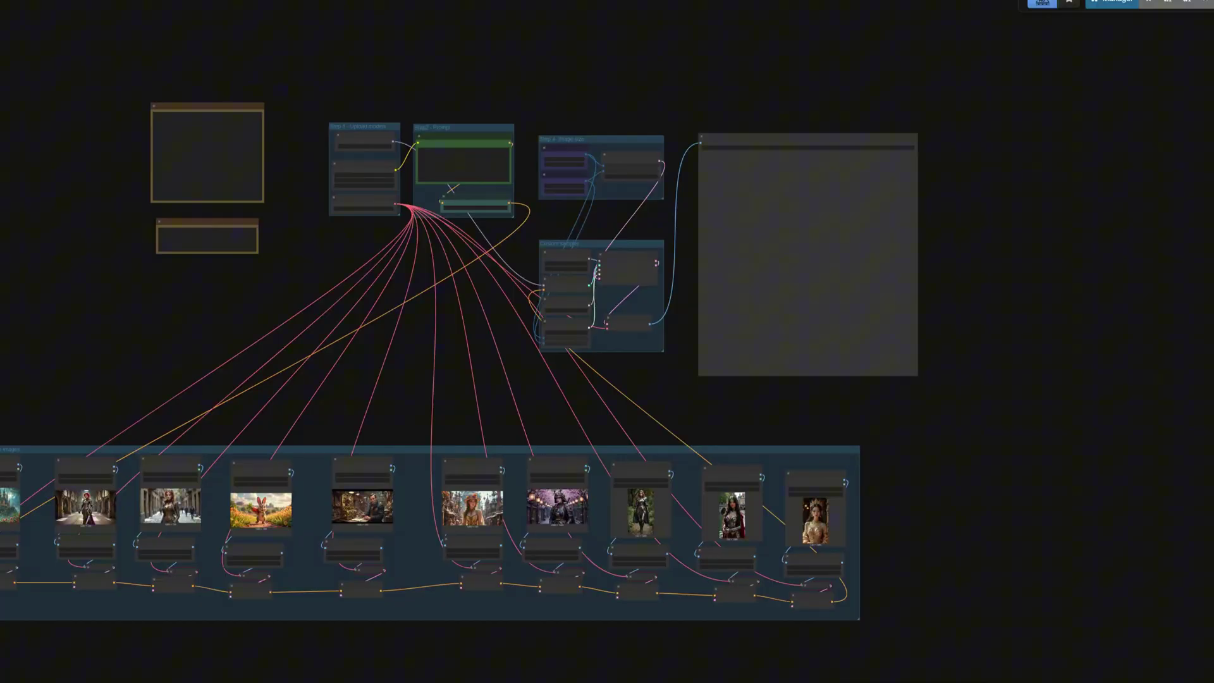
Examine the chain of Load Image nodes in the reference images group with their ImageScaleToTotalPixels, VAE Encode and ReferenceLatent nodes
left_click_drag(209, 654, 441, 617)
scroll(436, 638, "up", 8)
left_click_drag(538, 627, 394, 605)
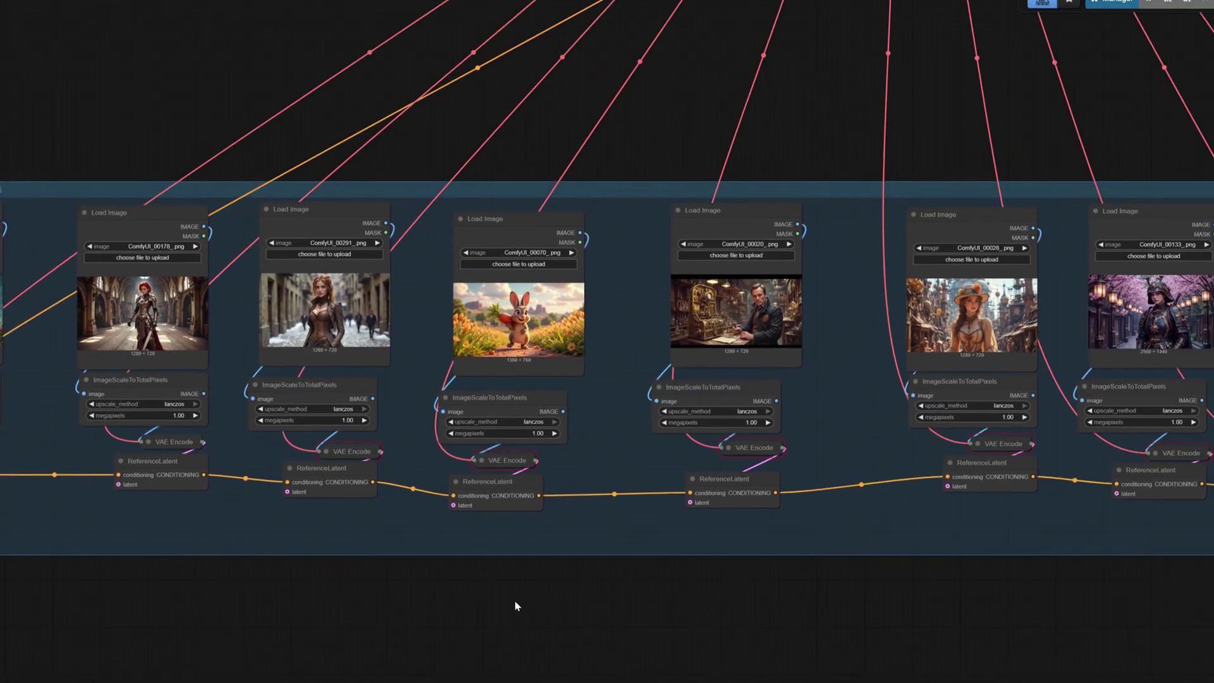
scroll(544, 605, "right", 10)
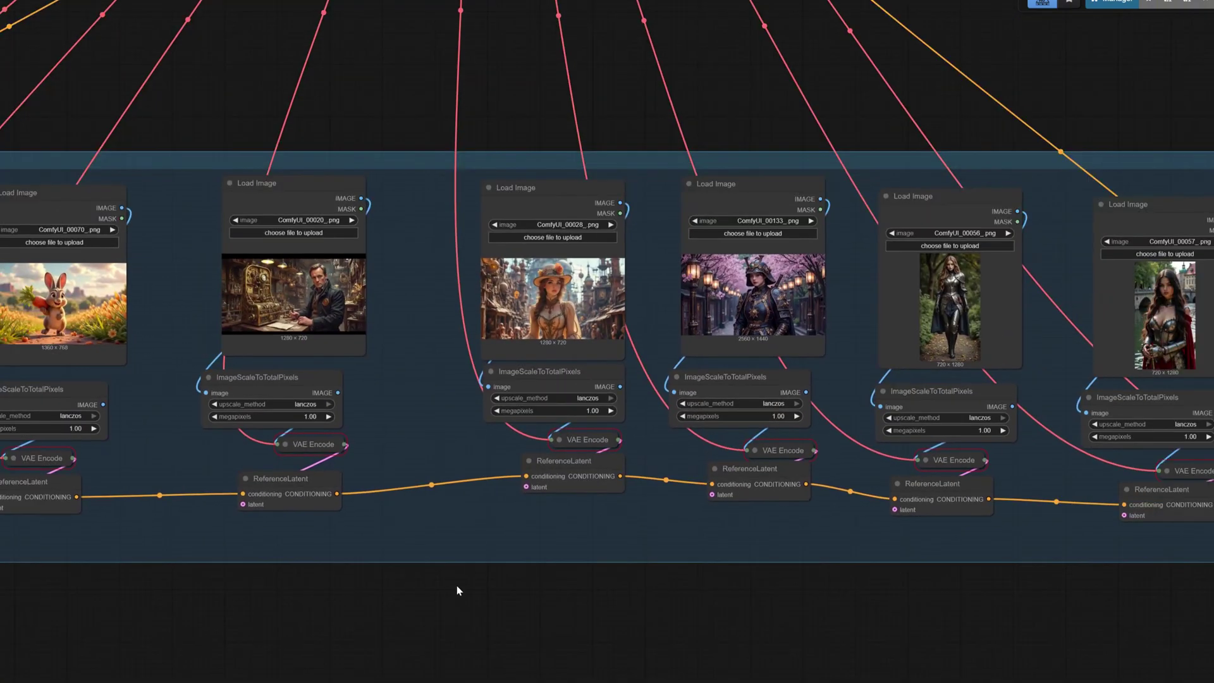
left_click_drag(585, 589, 253, 594)
left_click_drag(408, 600, 483, 611)
scroll(220, 613, "down", 4)
scroll(220, 613, "down", 1)
left_click_drag(182, 620, 366, 677)
Read the Step 2 prompt that places the reference characters into a single film studio scene
left_click_drag(277, 273, 445, 437)
left_click_drag(446, 371, 323, 455)
left_click_drag(486, 278, 385, 422)
scroll(374, 312, "up", 5)
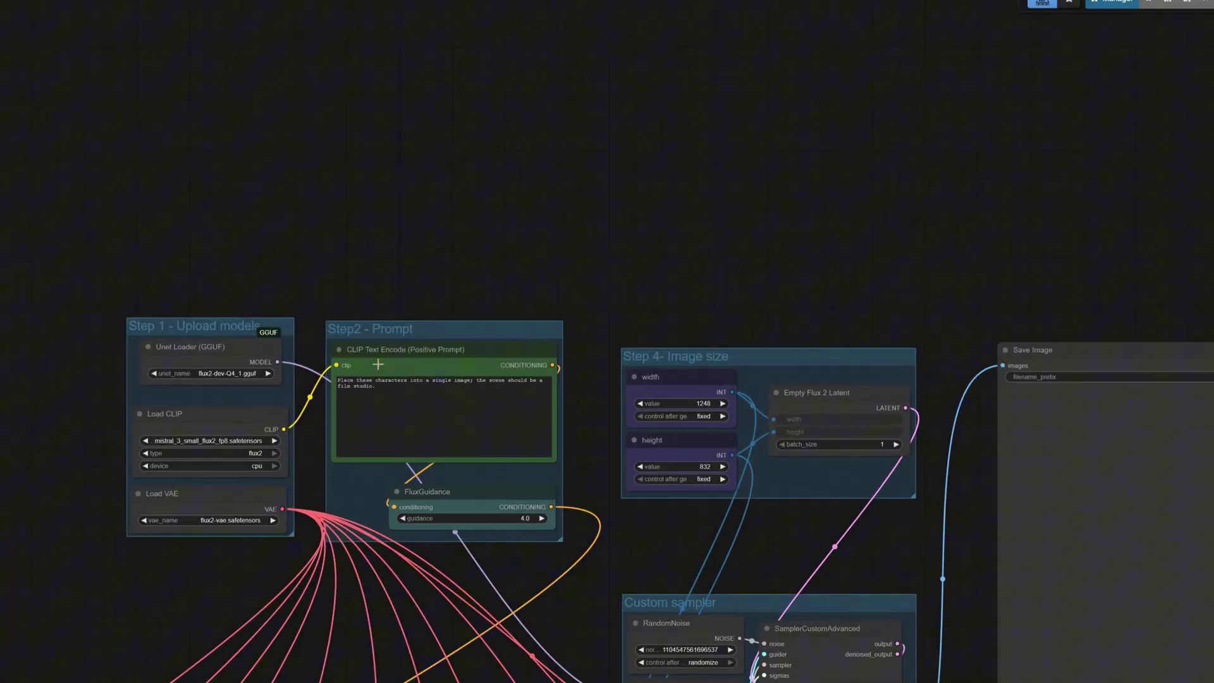
scroll(378, 370, "up", 5)
left_click(567, 423)
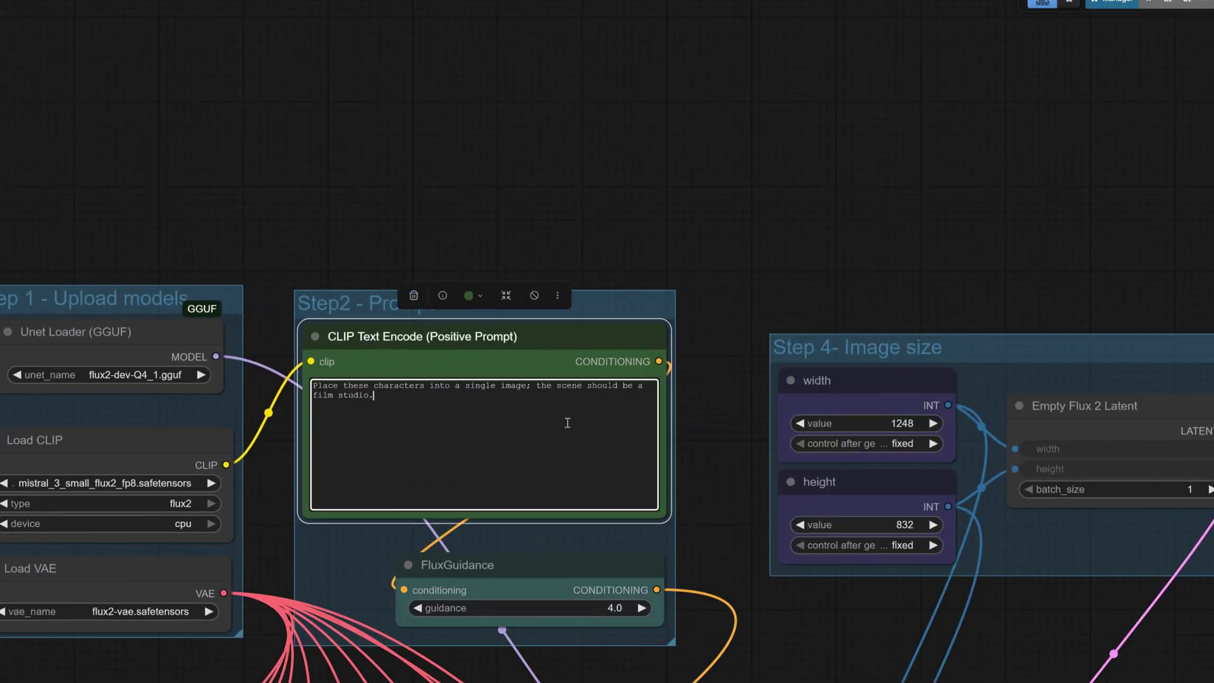
left_click(726, 486)
left_click_drag(723, 528, 640, 497)
left_click_drag(692, 588, 570, 556)
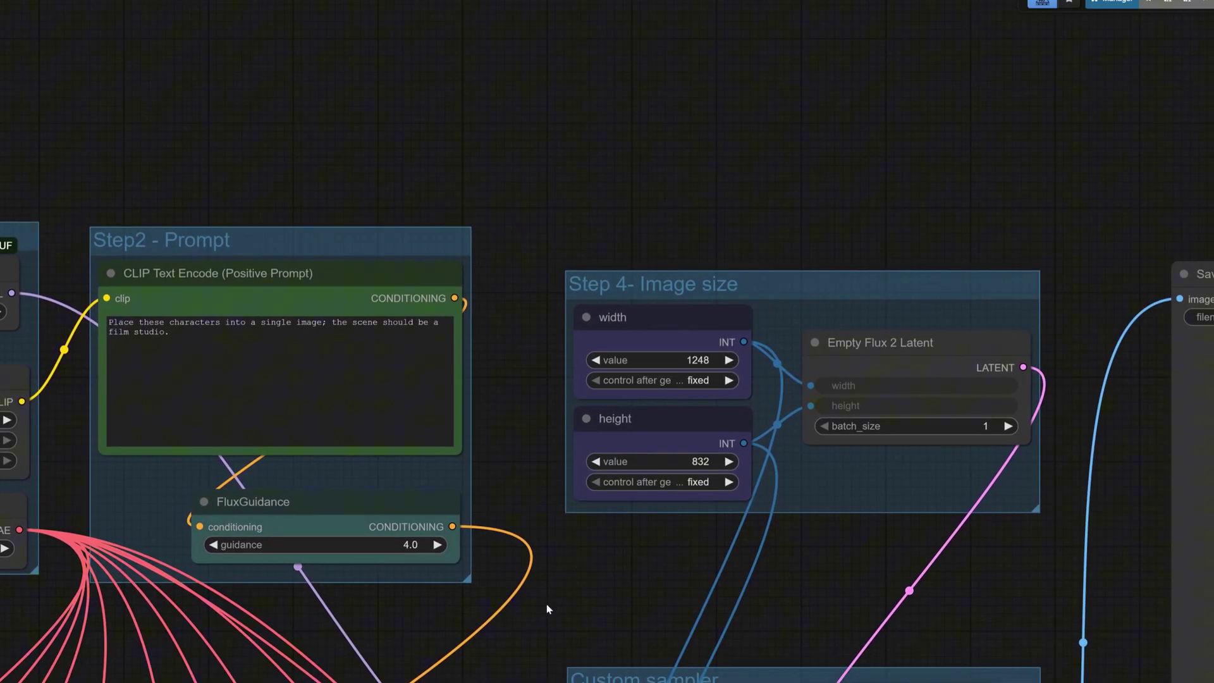
Examine the width and height nodes of the Step 4 group and the nodes in the Custom sampler group
left_click_drag(543, 609, 302, 385)
left_click(418, 109)
left_click(406, 232)
left_click(251, 464)
left_click_drag(241, 568, 140, 404)
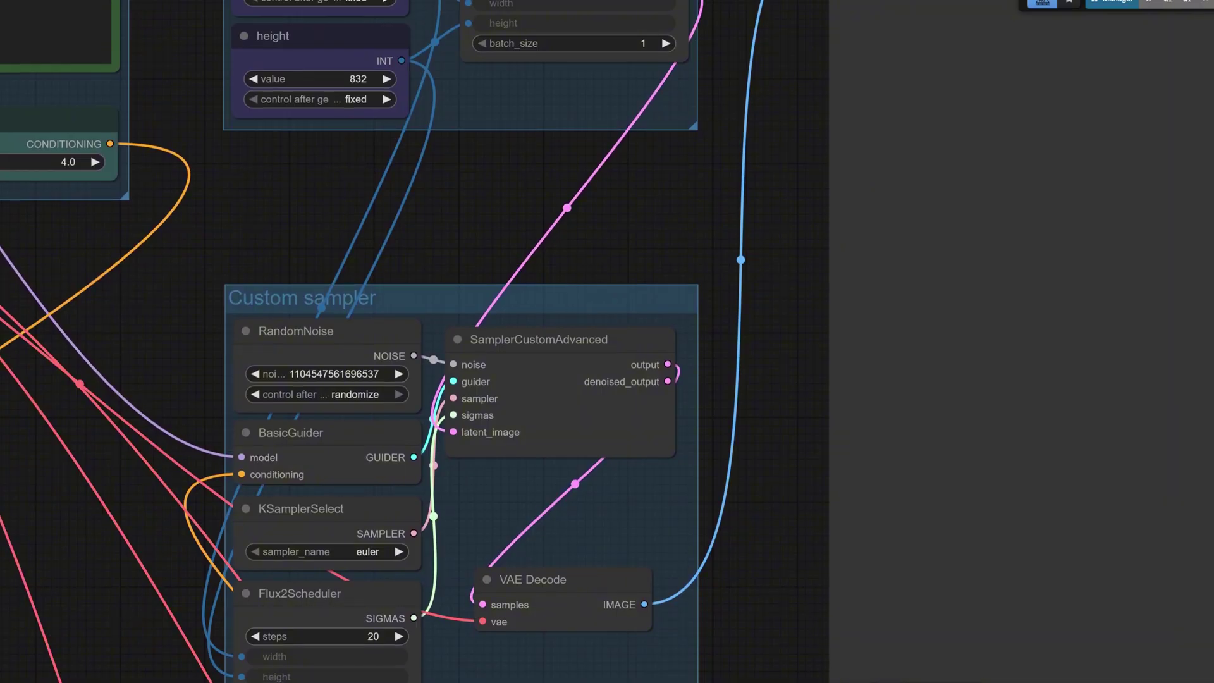
left_click_drag(83, 613, 296, 450)
Examine the generated film studio image in the Save Image node
scroll(295, 450, "down", 7)
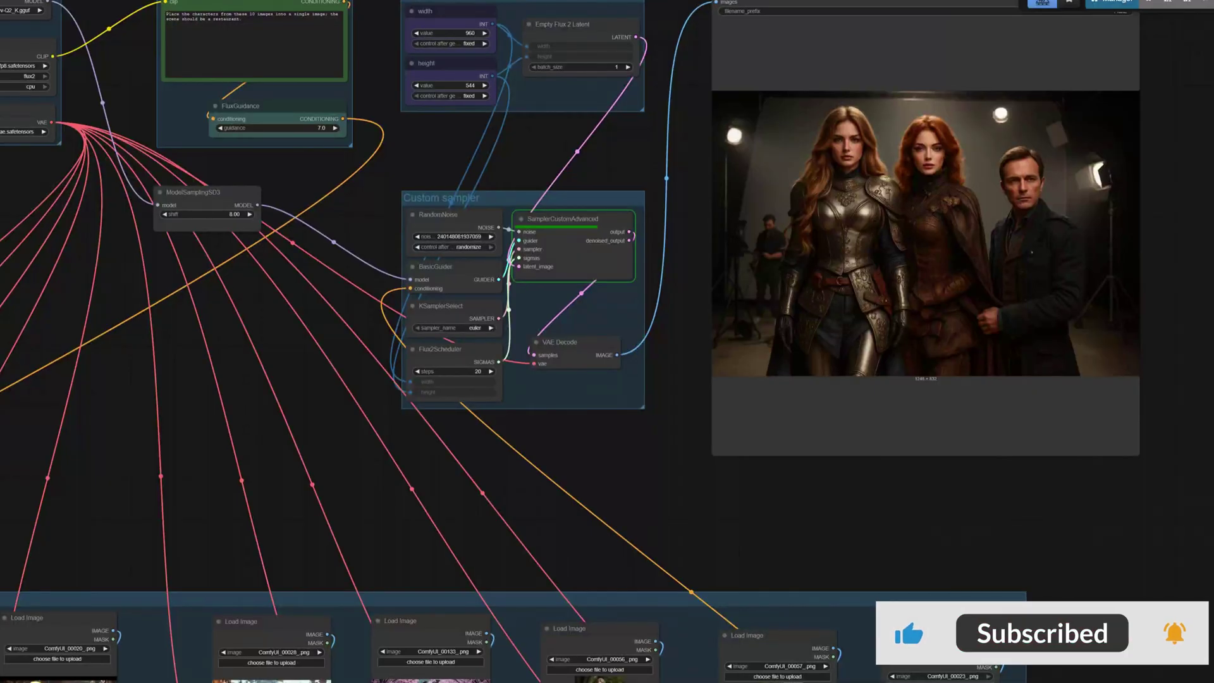
left_click_drag(742, 541, 714, 529)
left_click_drag(798, 517, 704, 576)
scroll(1118, 373, "up", 3)
left_click_drag(1076, 421, 1201, 539)
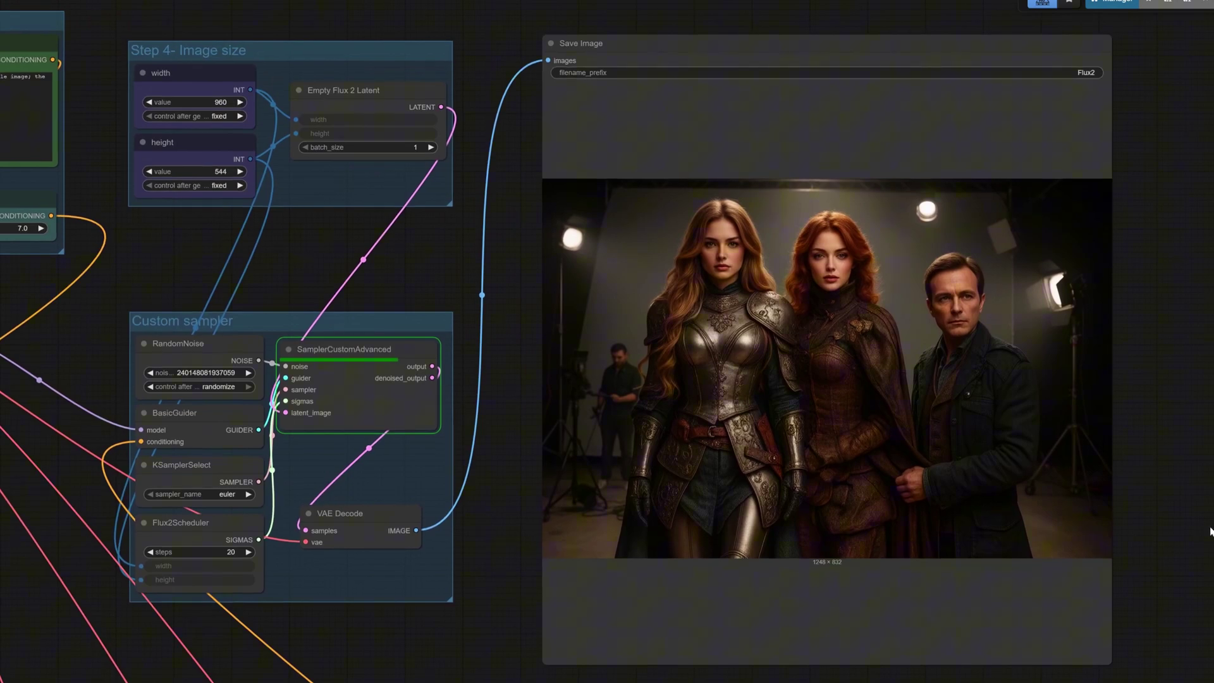
Review the FluxGuidance node and the ten-image restaurant prompt, and check the sampling time in the console log
left_click_drag(144, 291, 717, 384)
left_click(512, 294)
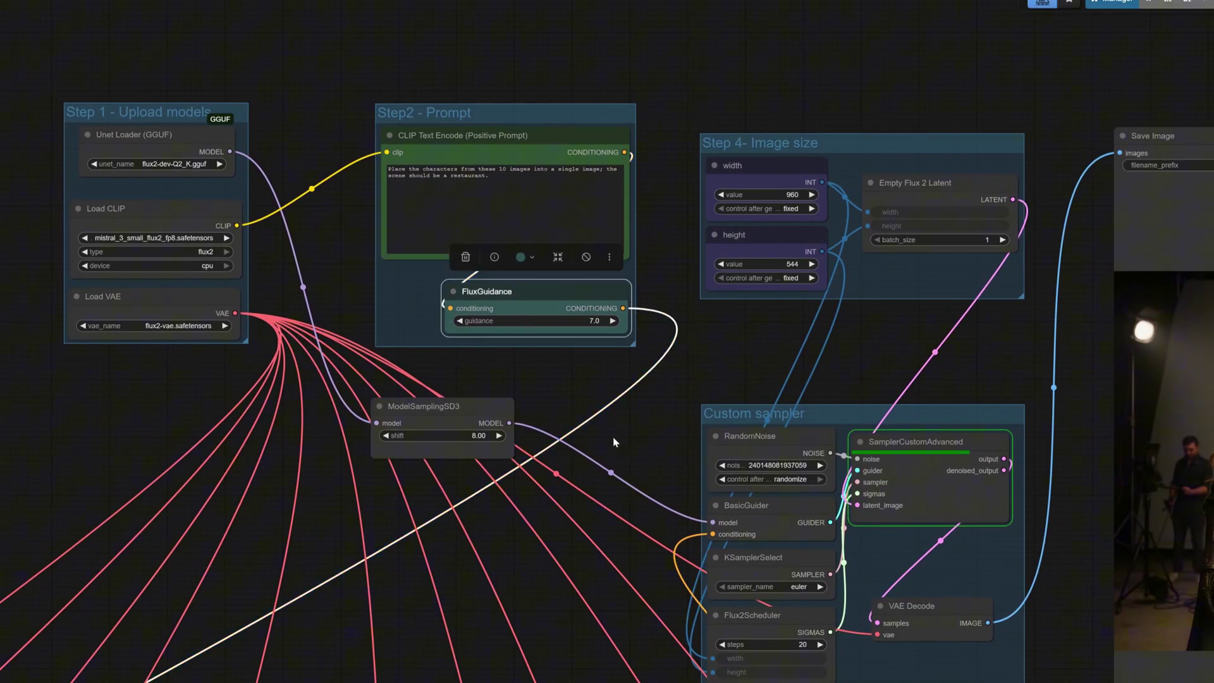
left_click_drag(614, 438, 481, 465)
left_click(369, 171)
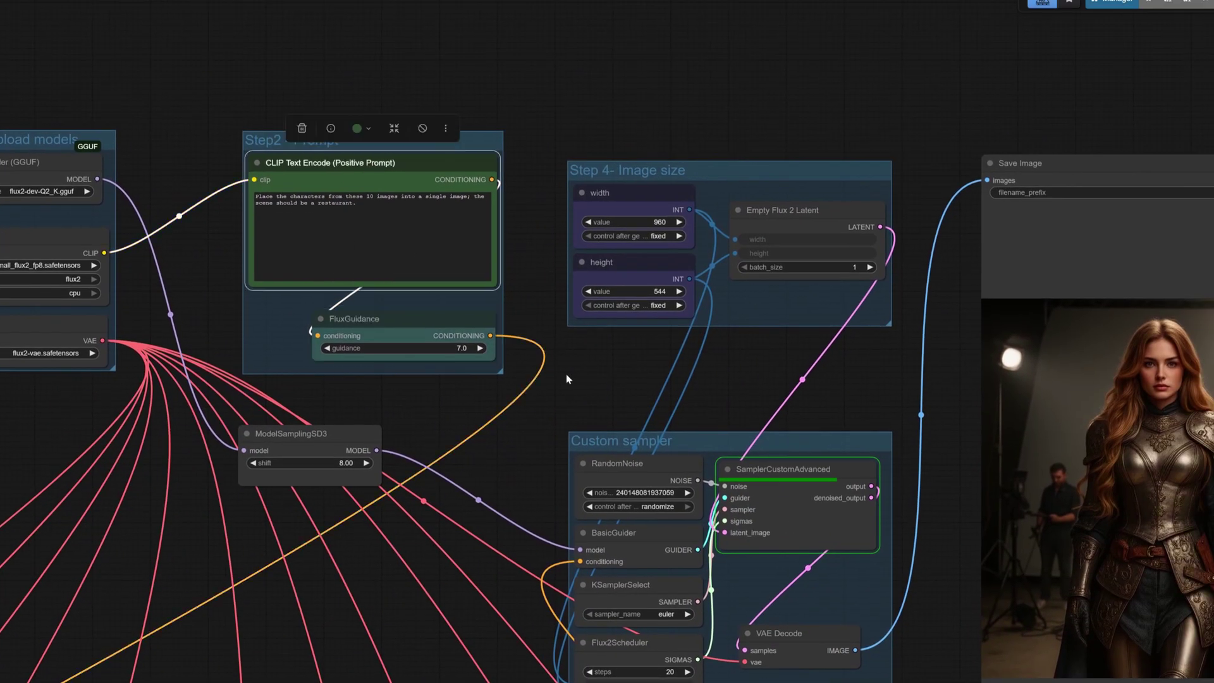
left_click_drag(572, 367, 555, 311)
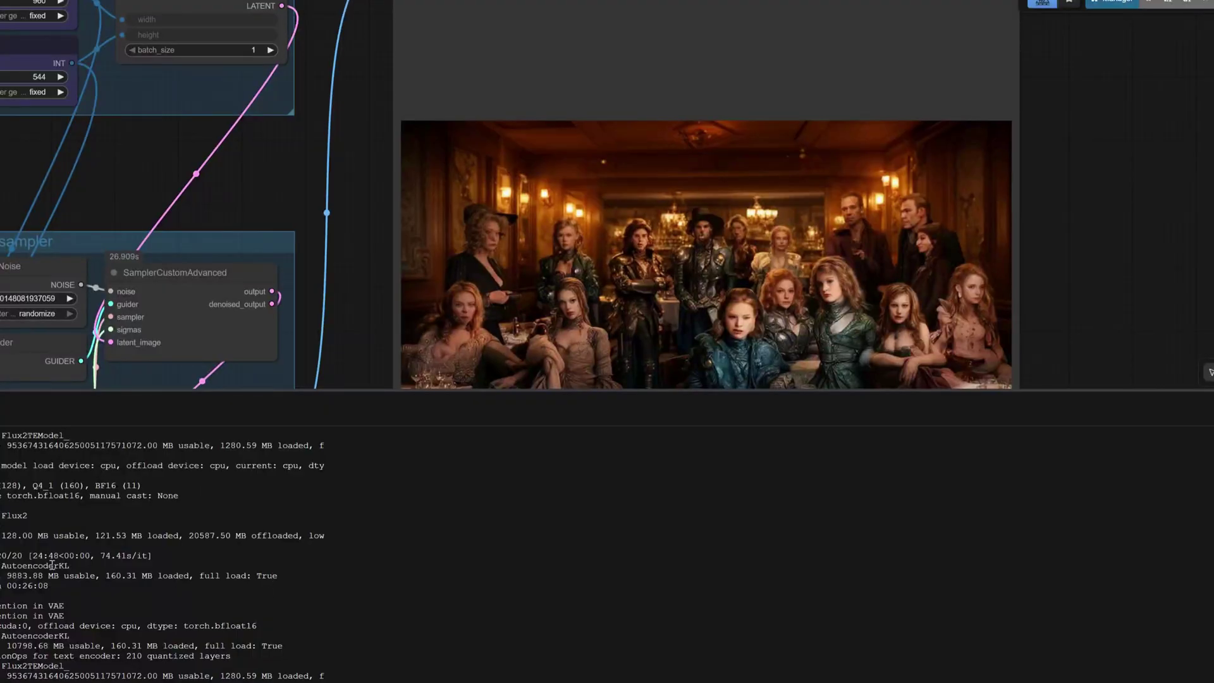
left_click_drag(162, 557, 2, 556)
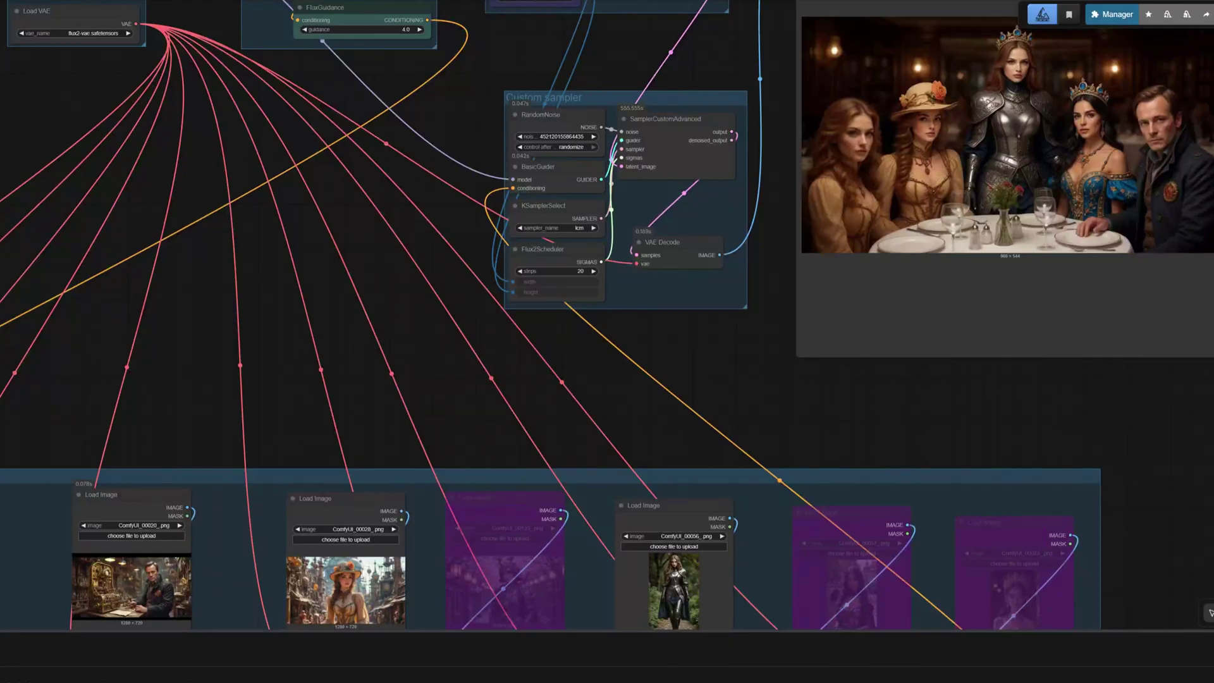
Examine the dinner-table image of the armored queen and her companions alongside the Custom sampler nodes
left_click_drag(1203, 443, 1141, 491)
left_click_drag(896, 451, 874, 473)
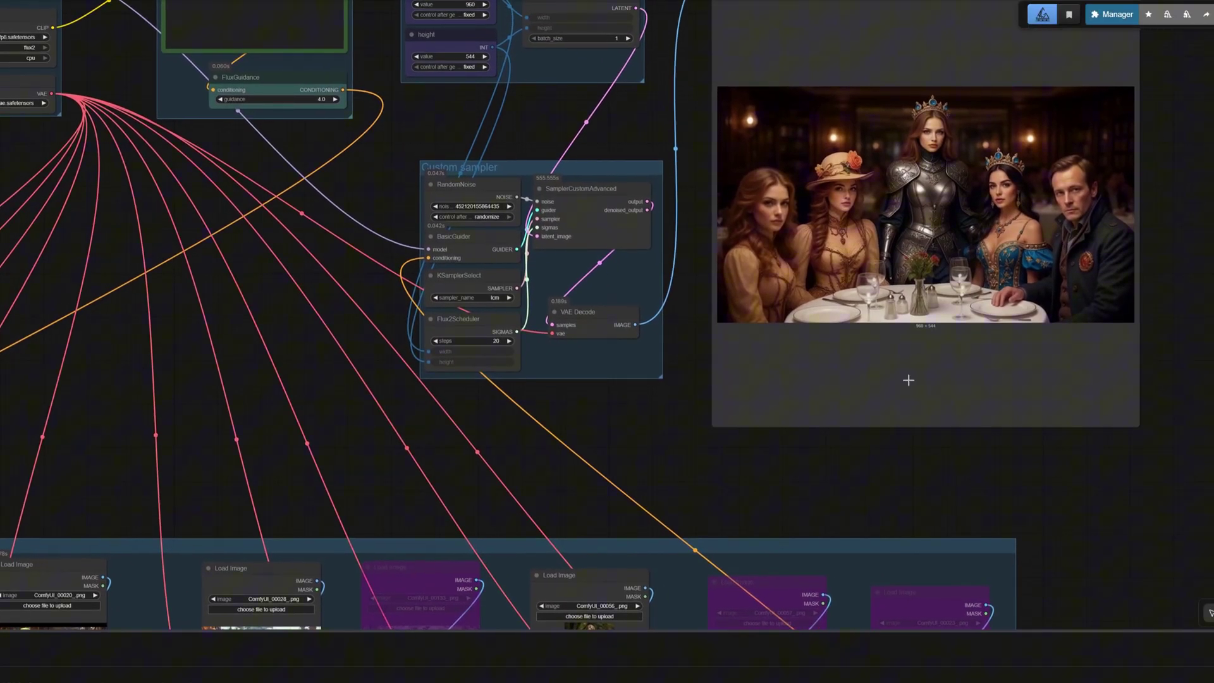
scroll(962, 258, "up", 3)
left_click_drag(420, 524, 960, 270)
left_click_drag(500, 255, 783, 161)
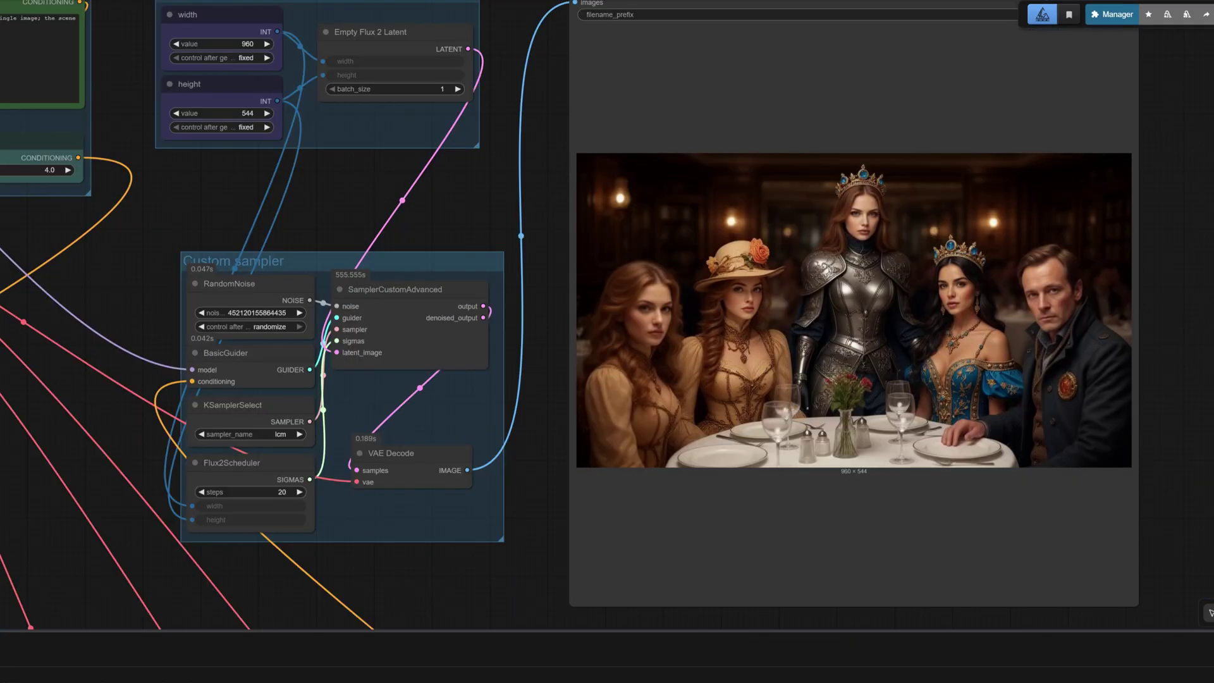
scroll(1164, 329, "down", 1)
scroll(1163, 329, "right", 2)
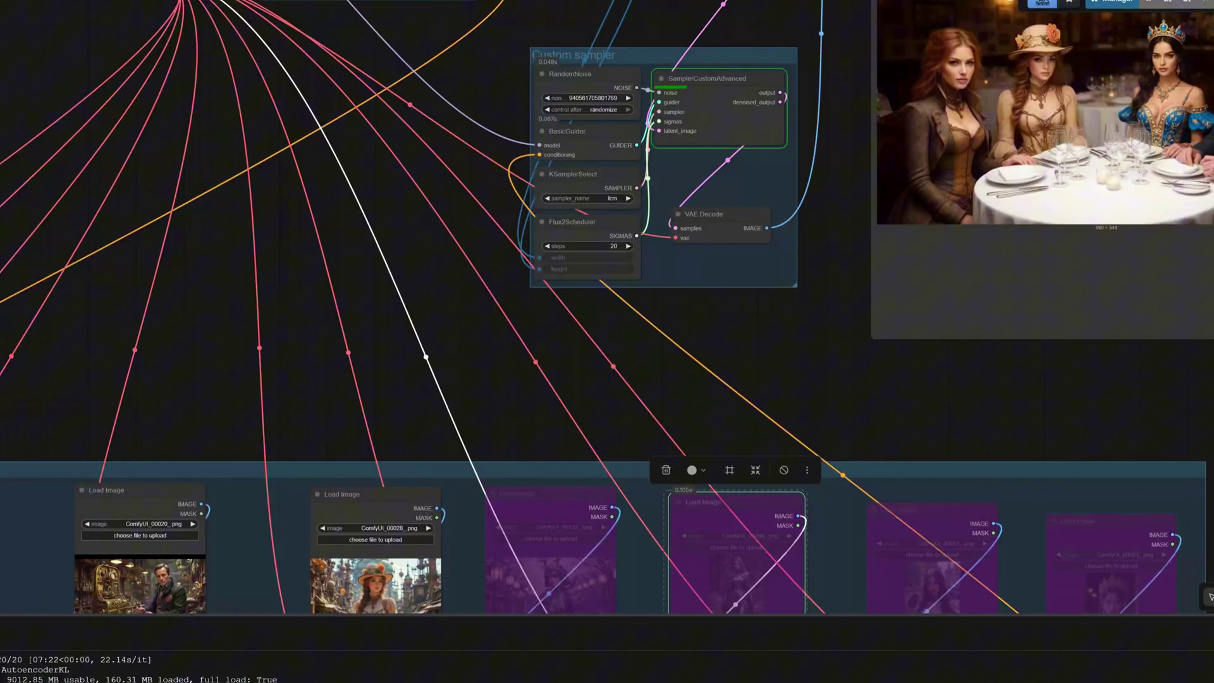
Check which Load Image nodes in the reference group are active and which are bypassed for the next restaurant image
left_click_drag(599, 373, 784, 291)
left_click_drag(486, 299, 764, 219)
left_click_drag(559, 210, 850, 0)
scroll(712, 160, "up", 5)
left_click_drag(713, 19, 559, 0)
left_click_drag(952, 0, 787, 37)
left_click_drag(1017, 15, 632, 158)
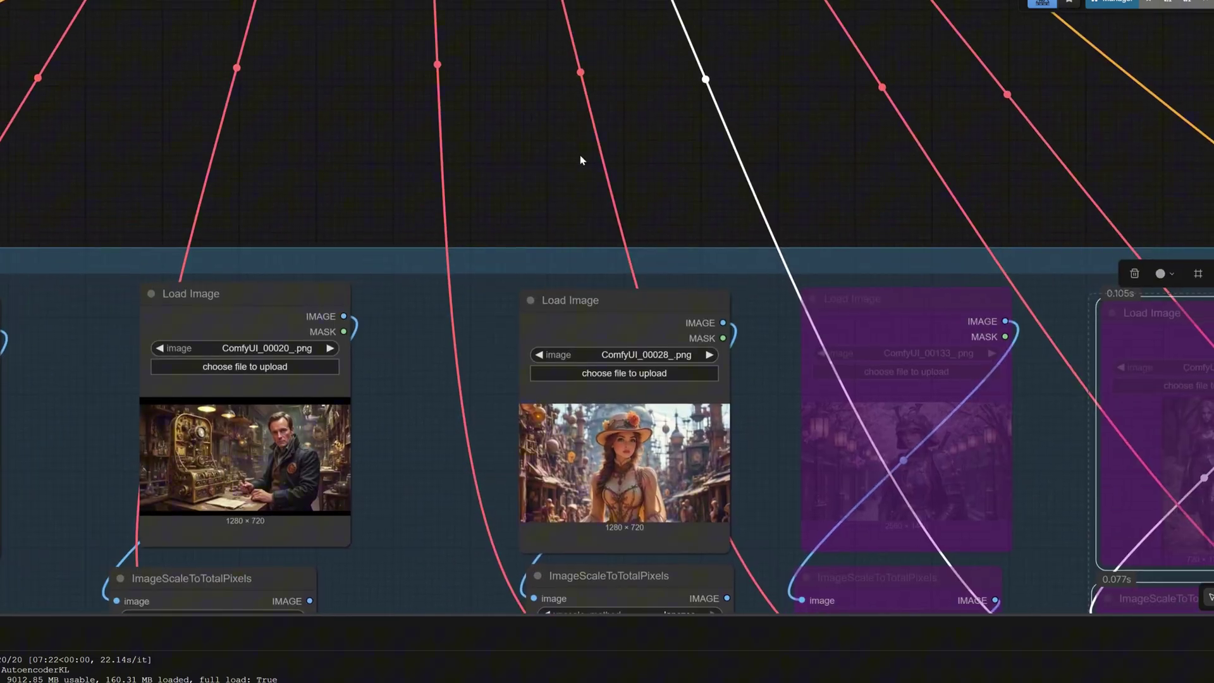
left_click_drag(907, 121, 534, 180)
Examine the Save Image output showing the reference characters seated around a white restaurant table
left_click_drag(806, 134, 832, 95)
left_click_drag(613, 186, 221, 360)
left_click_drag(664, 199, 378, 454)
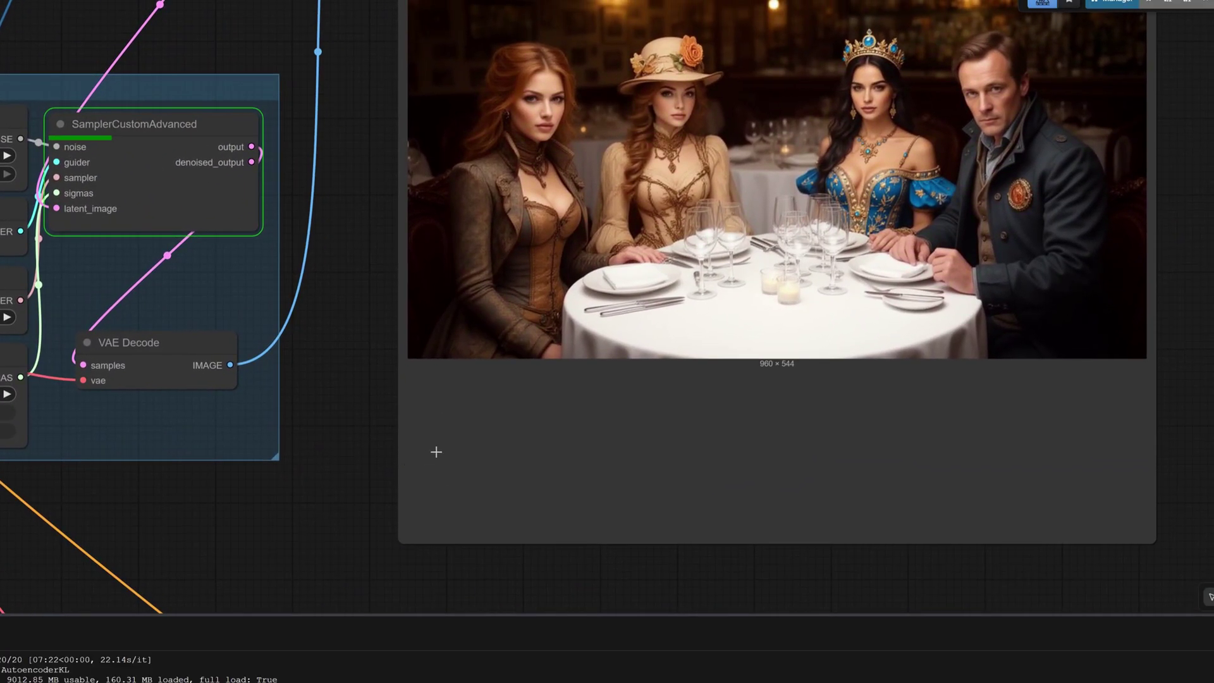
left_click_drag(372, 305, 386, 392)
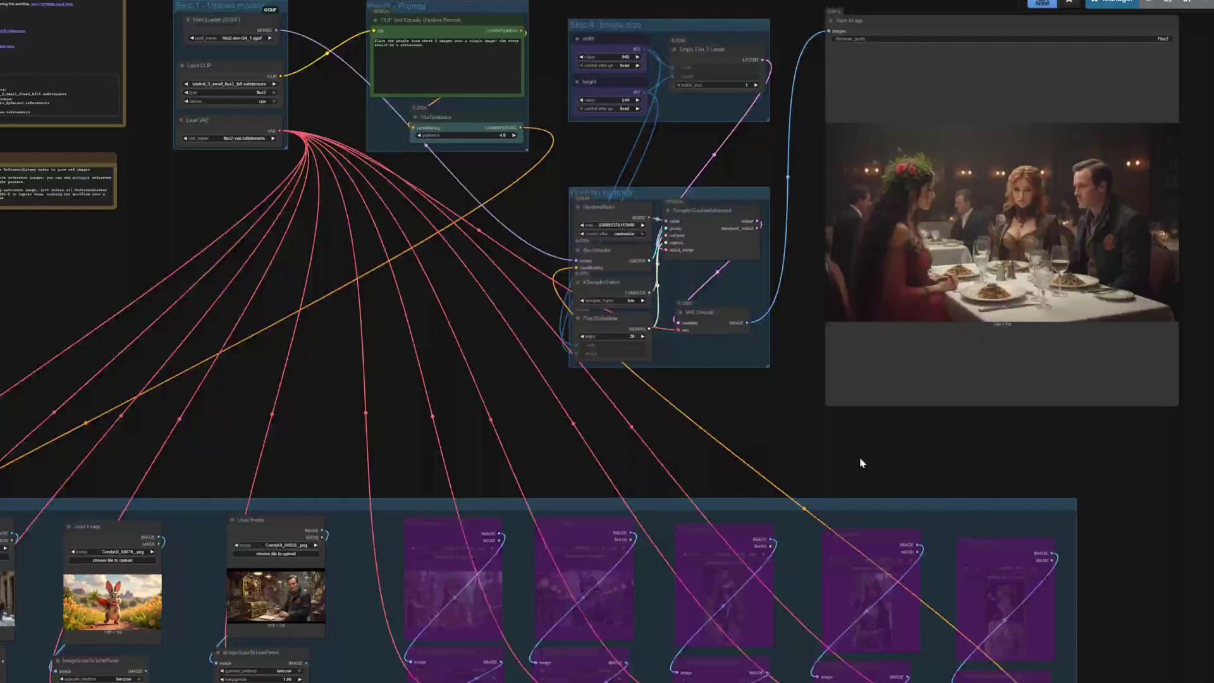
Compare the restaurant scene with the woman in a flower crown against its active reference images
left_click_drag(862, 461, 891, 470)
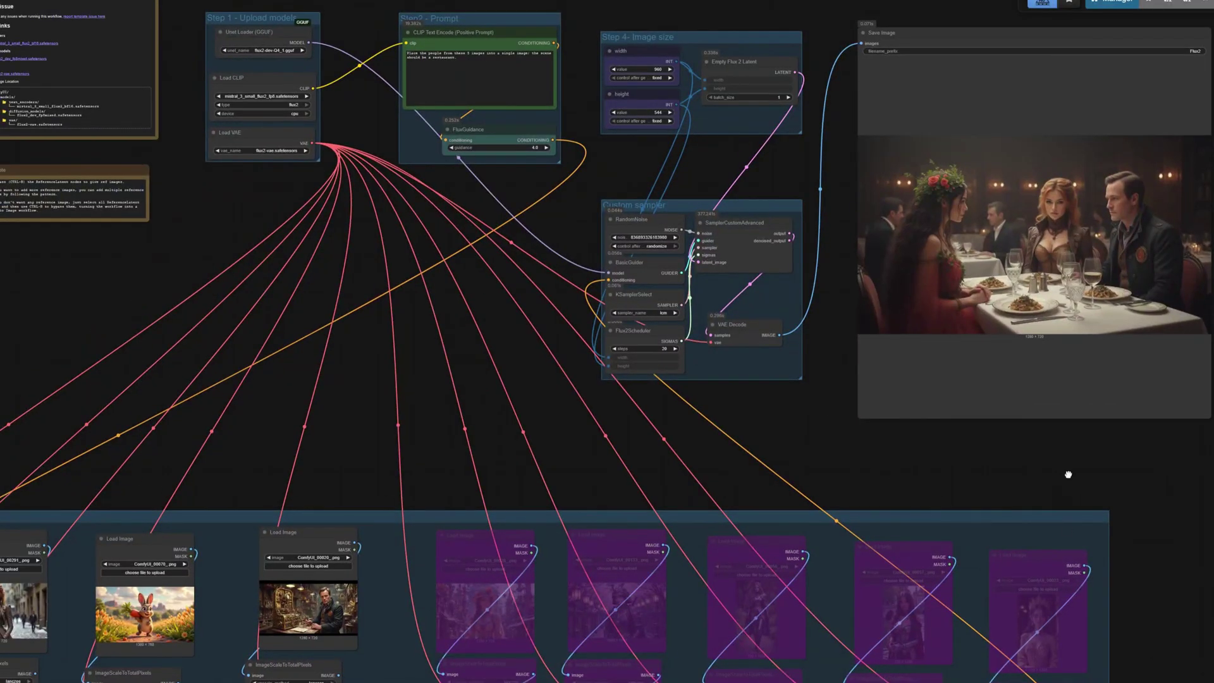
left_click_drag(1068, 474, 953, 503)
scroll(847, 477, "up", 4)
left_click_drag(711, 511, 1210, 417)
scroll(794, 402, "down", 1)
scroll(794, 401, "down", 2)
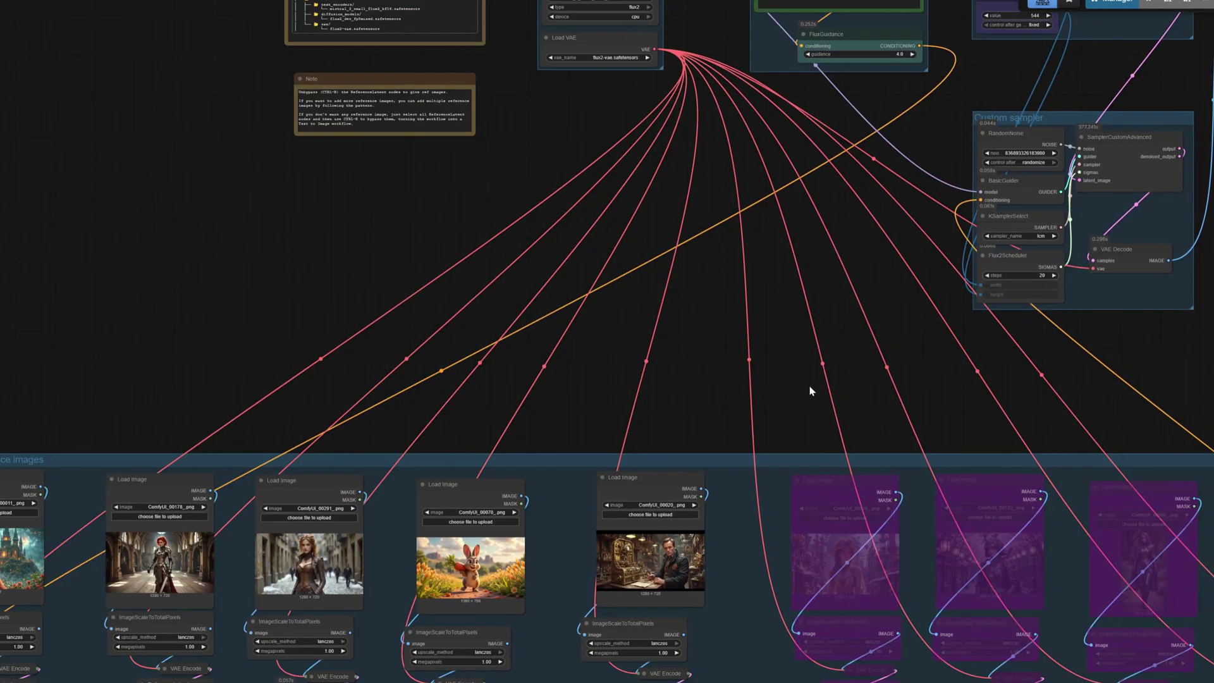
Check the Step 2 restaurant prompt and the model loaders used for the flower-crown scene
left_click_drag(844, 381, 689, 431)
left_click_drag(783, 417, 623, 508)
left_click_drag(789, 507, 760, 659)
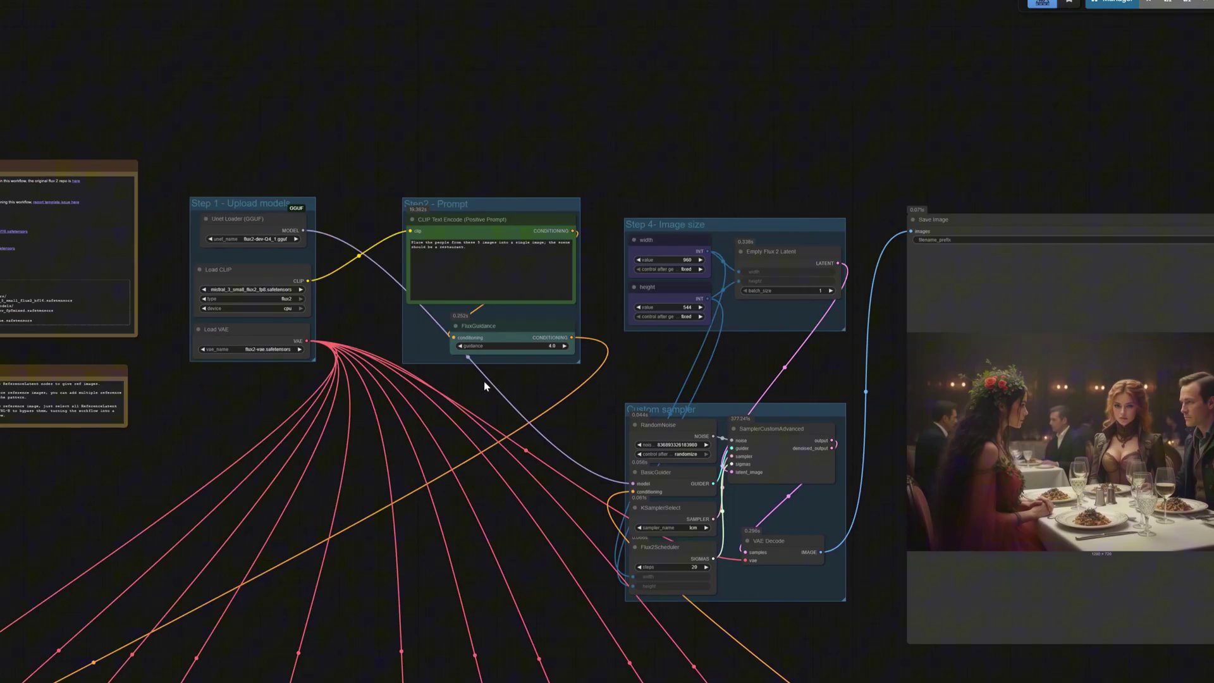
left_click(500, 297)
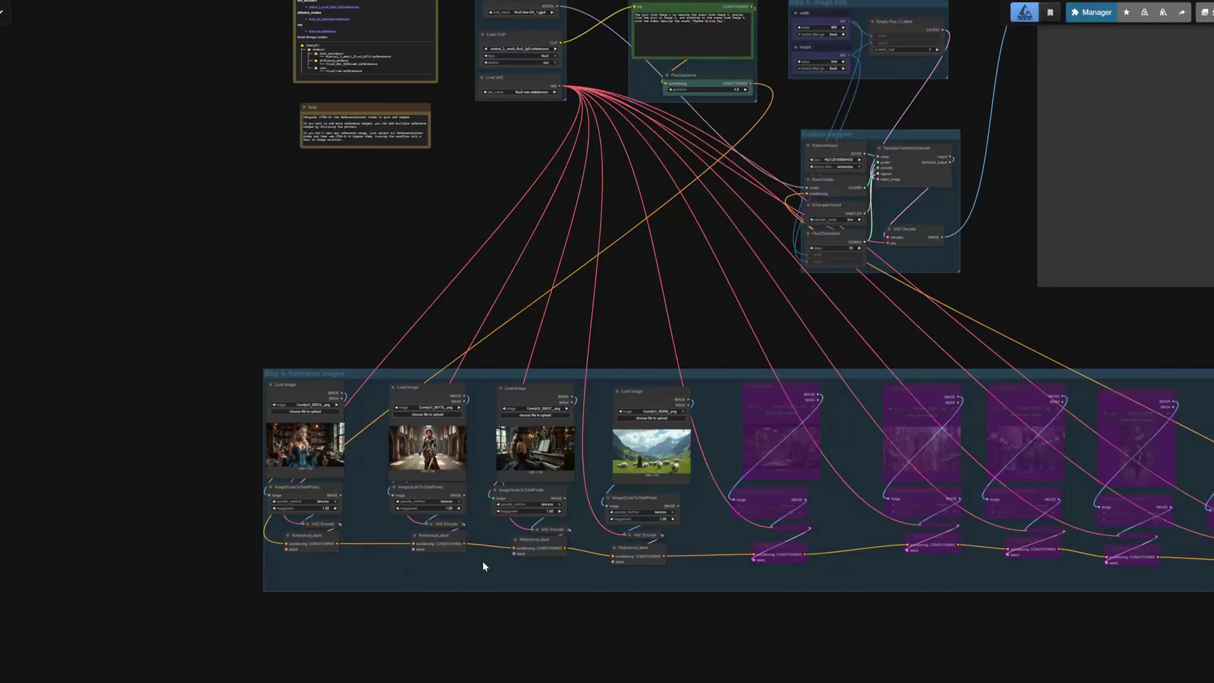
Examine the reference images of the reading woman, the armored woman, the pianist and the mountain meadow
scroll(290, 510, "up", 8)
left_click_drag(145, 366, 77, 410)
scroll(161, 407, "up", 5)
left_click_drag(834, 61, 604, 48)
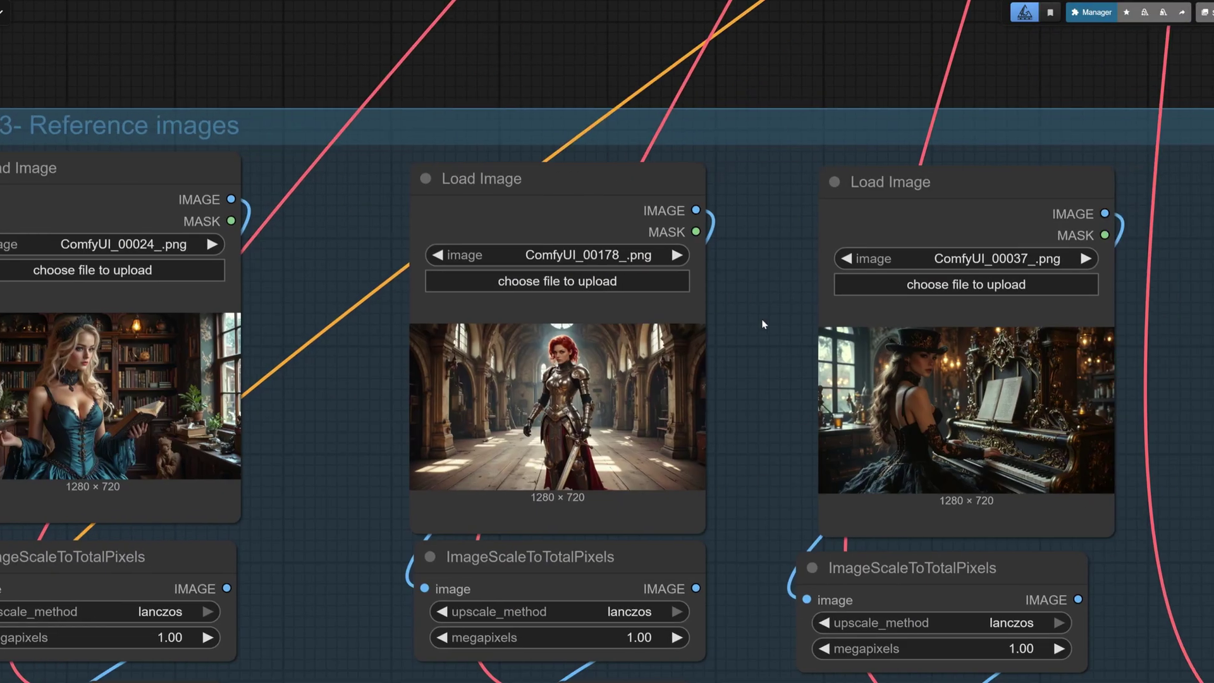
left_click_drag(964, 57, 702, 48)
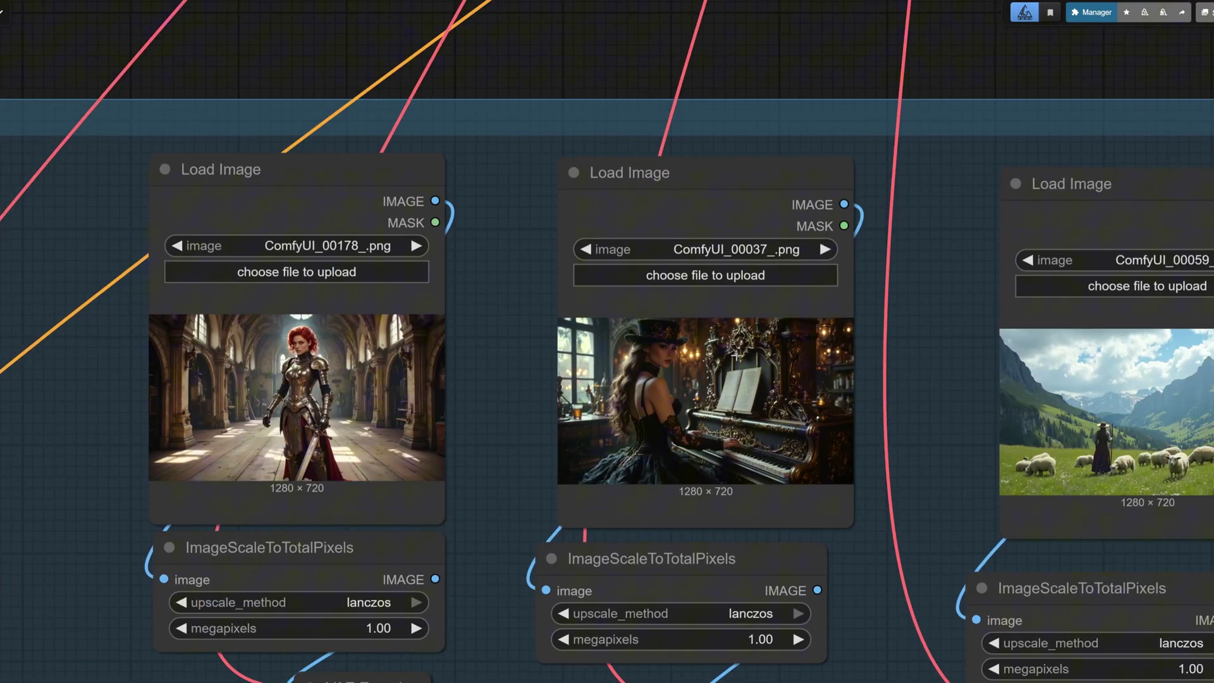
Read the Step 2 prompt combining the girl, armor, pose and scene references with the words 'Thanks Giving Day'
left_click_drag(988, 62, 746, 305)
left_click_drag(758, 178, 794, 322)
scroll(794, 328, "down", 4)
left_click_drag(821, 172, 805, 335)
left_click_drag(838, 163, 818, 342)
left_click_drag(820, 270, 680, 511)
left_click_drag(590, 274, 574, 332)
left_click_drag(948, 237, 682, 204)
left_click(639, 378)
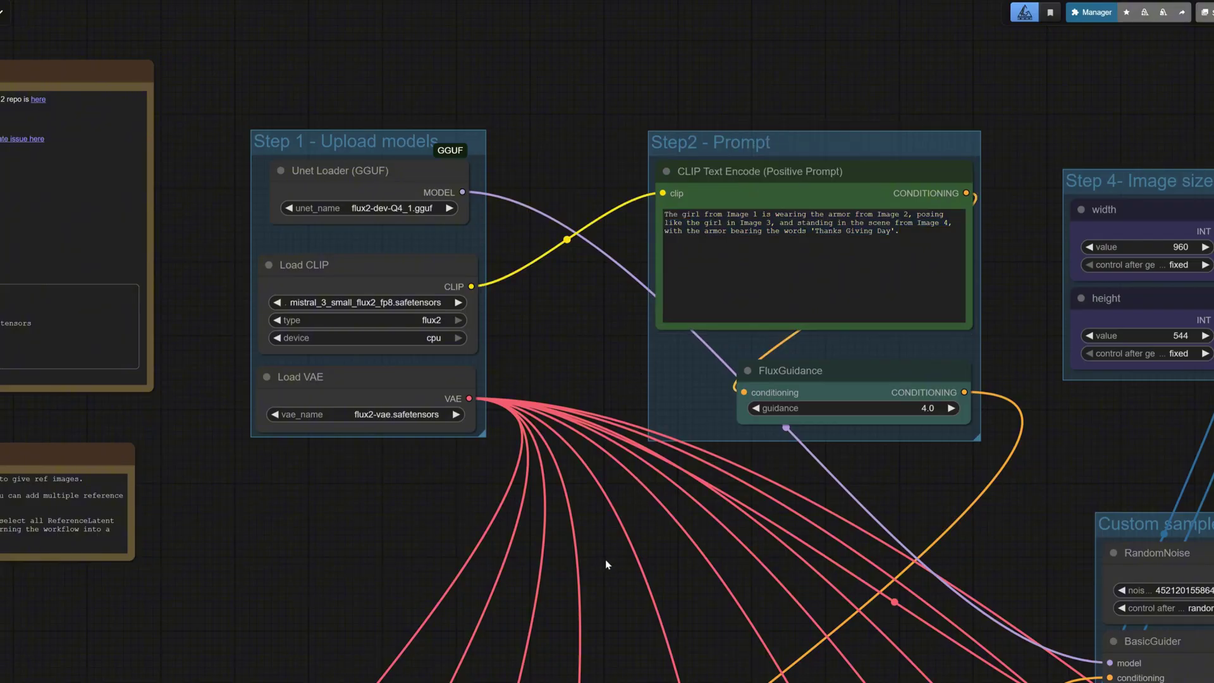
Compare the generated 'Thanks Giving Day' armor image with the active reference images in the Step 3 group
left_click_drag(605, 561, 772, 307)
left_click_drag(654, 454, 751, 200)
left_click_drag(741, 405, 769, 242)
left_click_drag(777, 349, 768, 215)
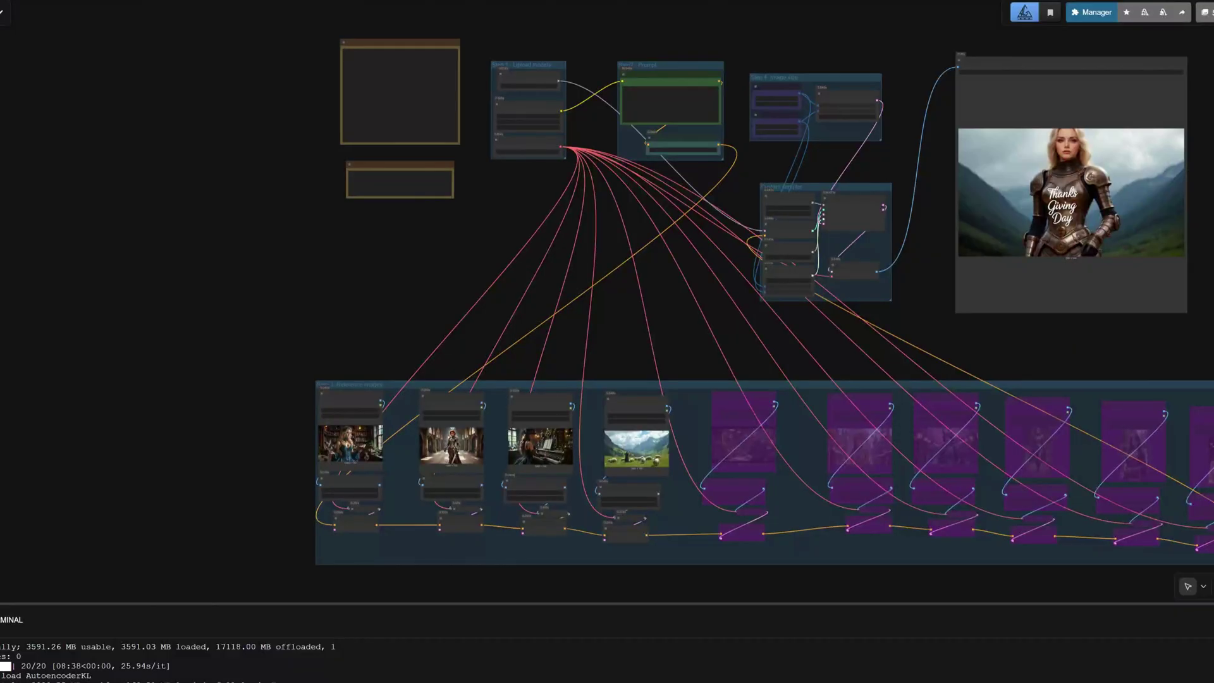
scroll(378, 426, "up", 10)
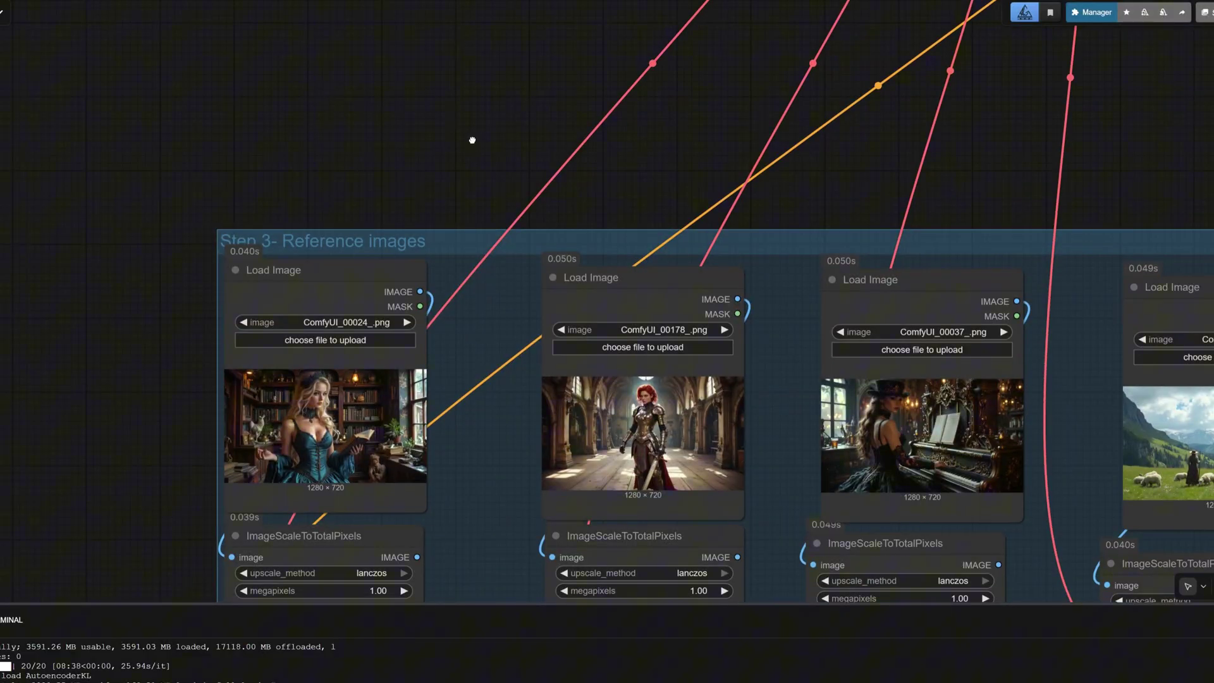
left_click_drag(369, 158, 202, 215)
left_click_drag(683, 278, 59, 555)
left_click_drag(778, 308, 273, 434)
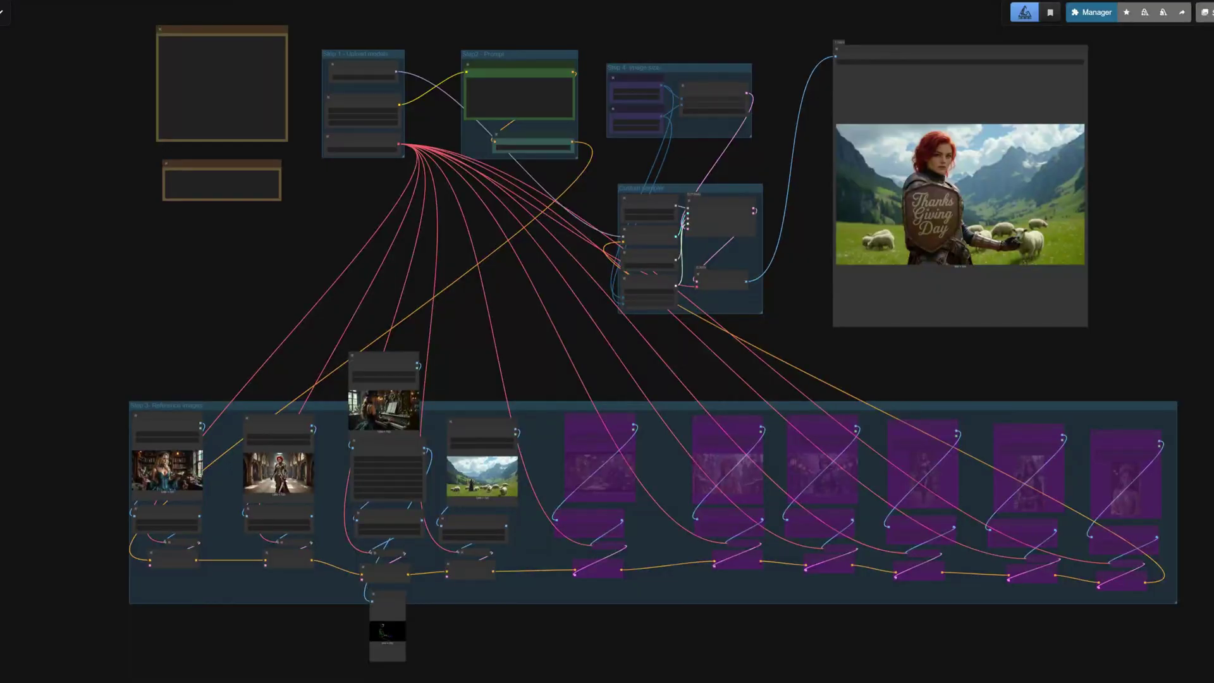
Examine the DWPose Estimator node and its pose preview attached to the pianist reference image
scroll(365, 635, "up", 6)
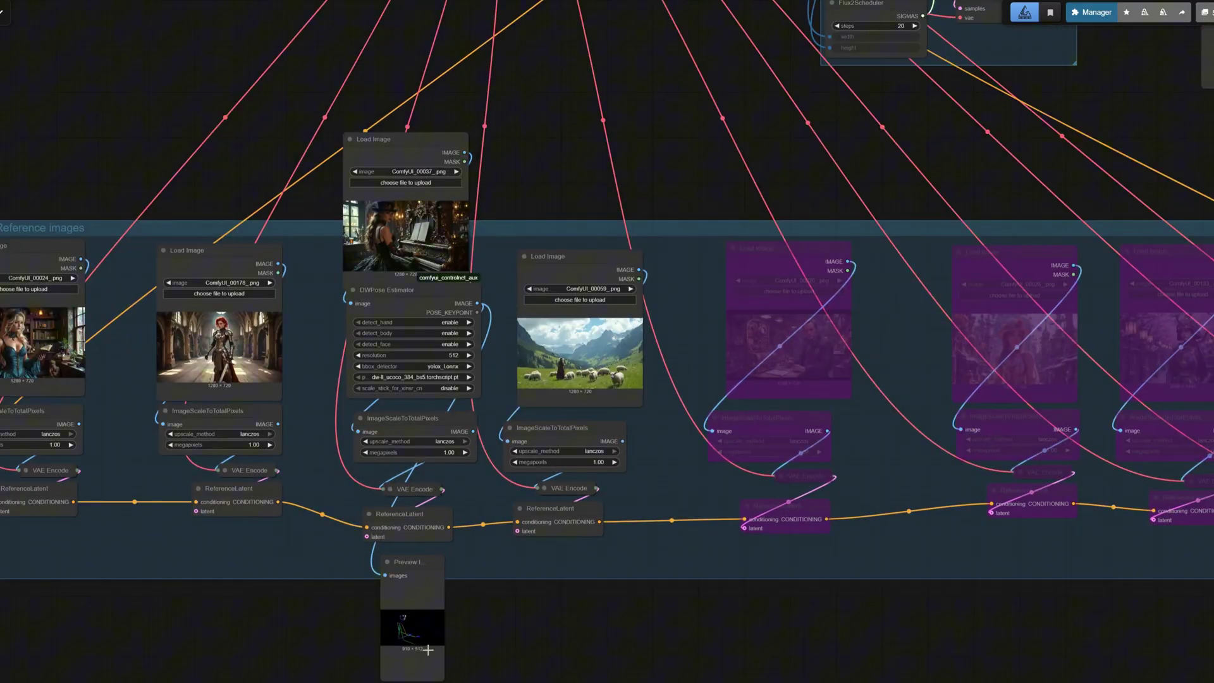
left_click_drag(650, 647, 638, 682)
left_click_drag(730, 571, 640, 635)
left_click(695, 420)
left_click_drag(575, 203, 503, 396)
left_click_drag(909, 398, 756, 528)
left_click_drag(828, 482, 890, 523)
left_click_drag(624, 577, 527, 600)
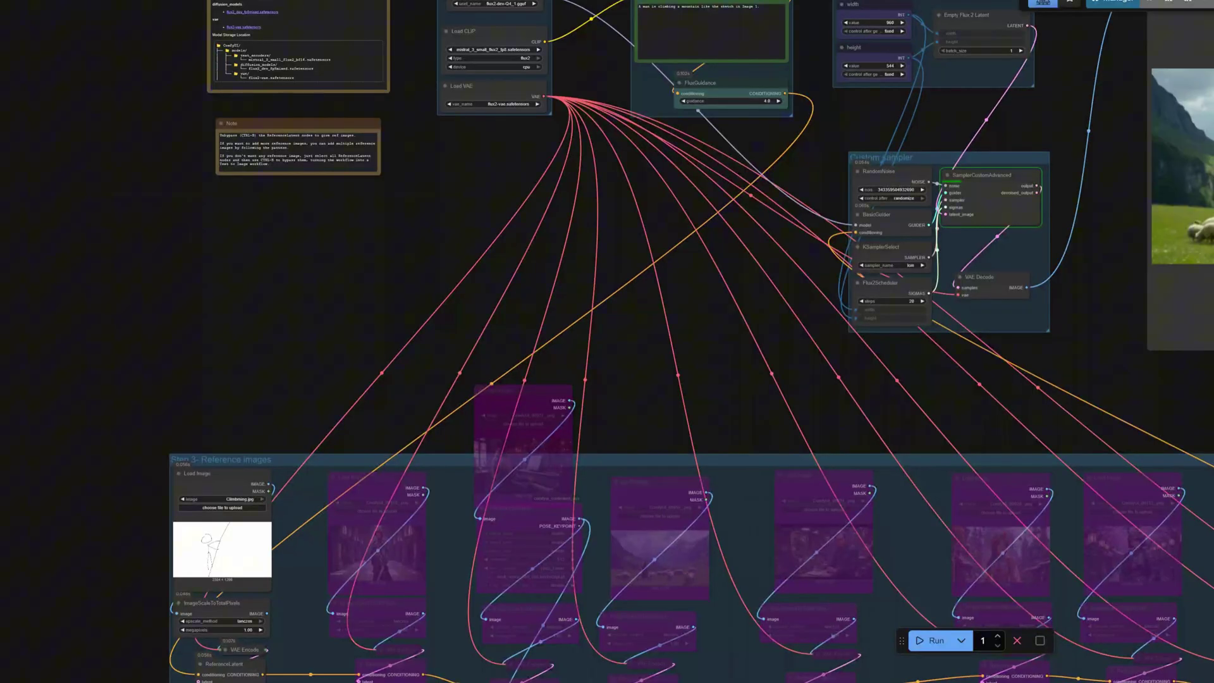
Examine the line-sketch reference of a climber and the shaded mountain-climbing drawing in the Save Image node
scroll(162, 584, "up", 10)
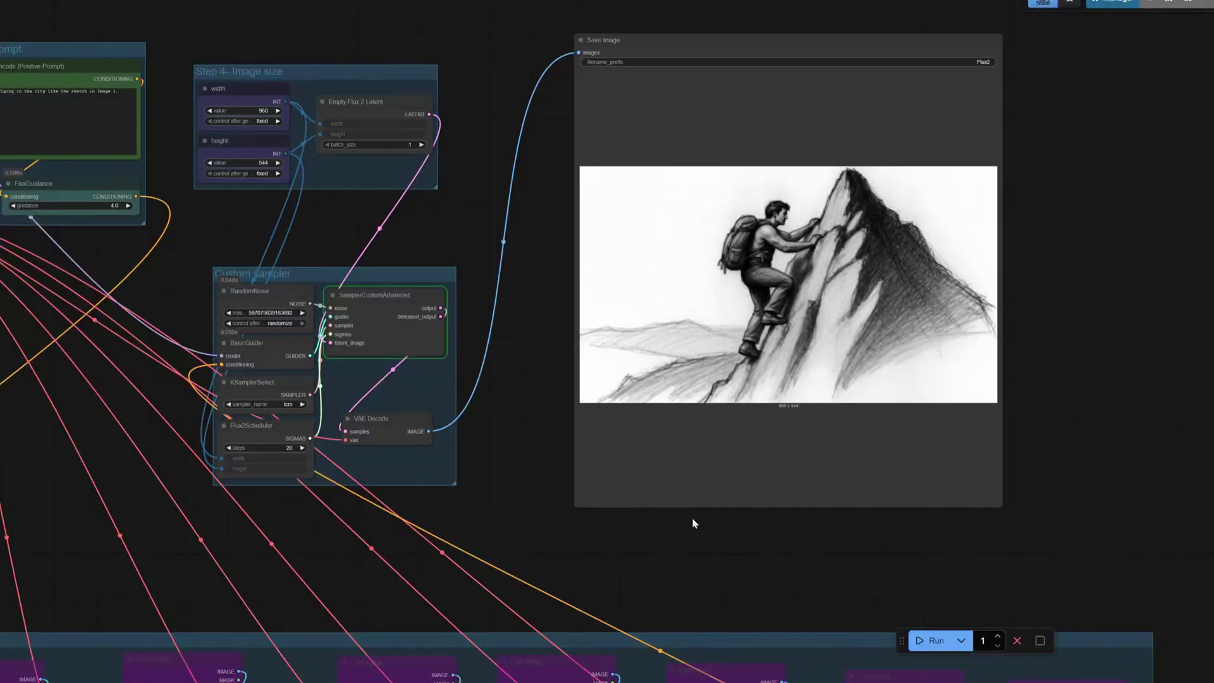
left_click_drag(698, 548, 472, 533)
scroll(853, 206, "up", 3)
left_click_drag(876, 360, 964, 386)
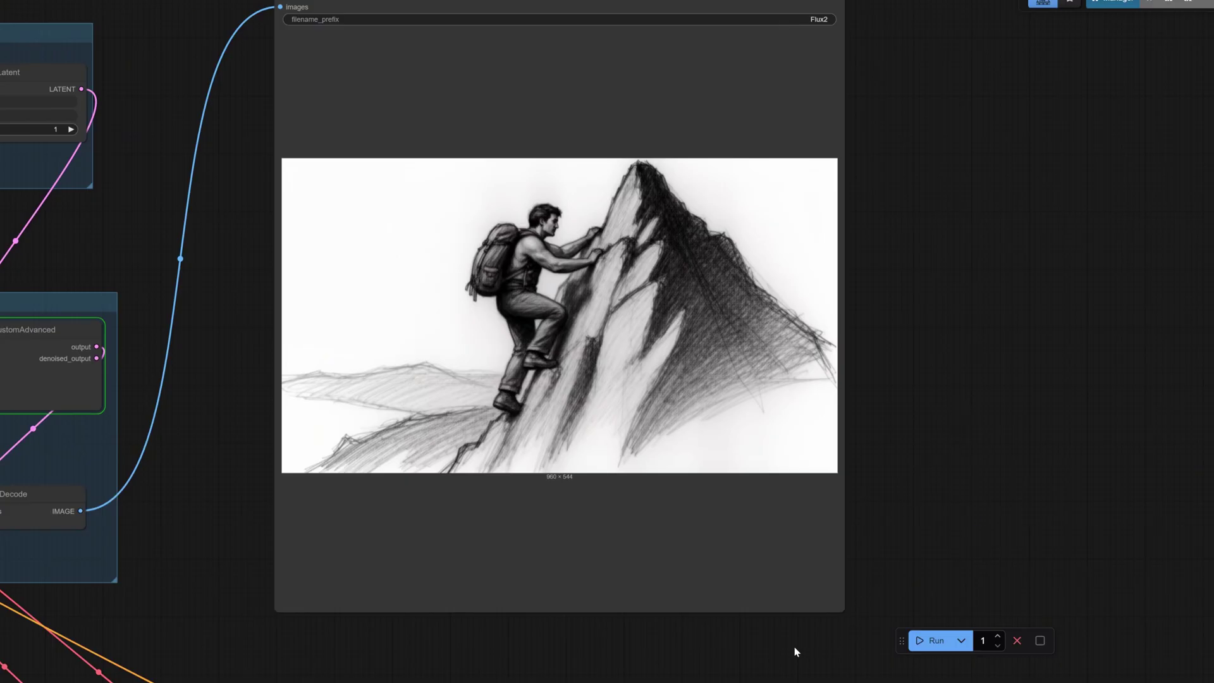
left_click_drag(735, 672, 793, 682)
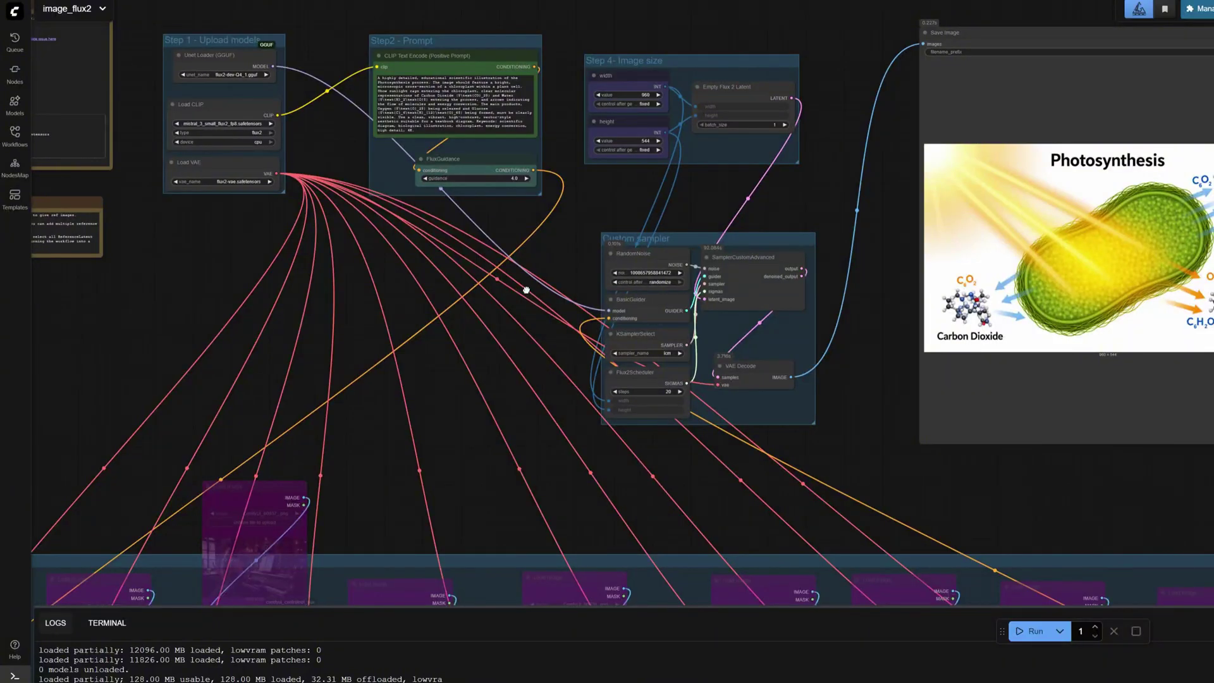
Read the photosynthesis illustration prompt in the CLIP Text Encode (Positive Prompt) node
scroll(426, 206, "up", 4)
left_click_drag(417, 224, 628, 466)
scroll(613, 487, "up", 3)
left_click(661, 248)
scroll(713, 293, "up", 1)
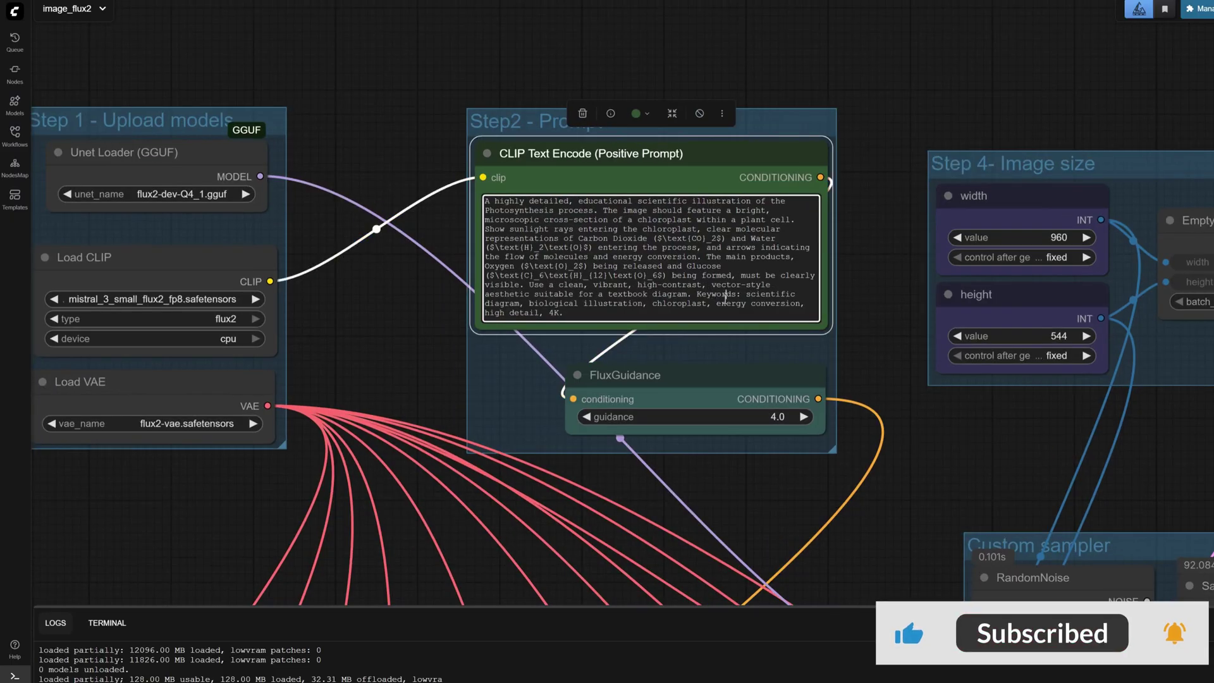
Examine the generated photosynthesis illustration in the Save Image node along with the image size and custom sampler settings
left_click(888, 352)
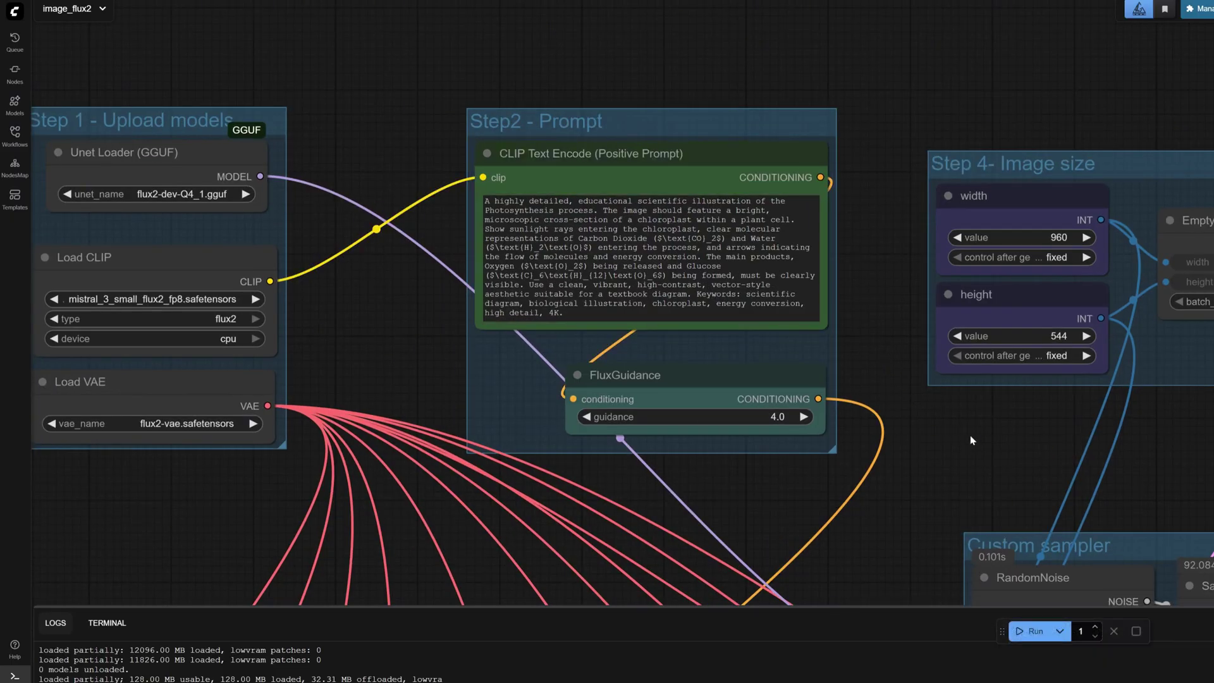
left_click_drag(1037, 458, 674, 430)
scroll(787, 422, "down", 4)
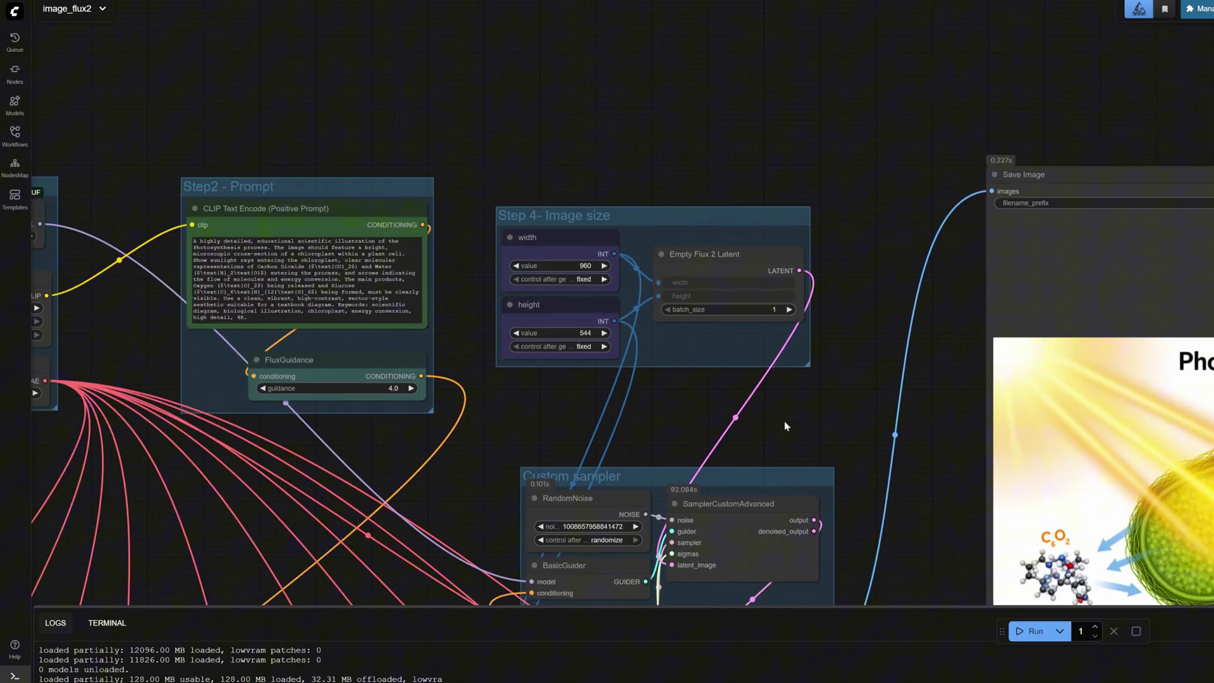
left_click_drag(802, 421, 574, 342)
scroll(574, 342, "down", 1)
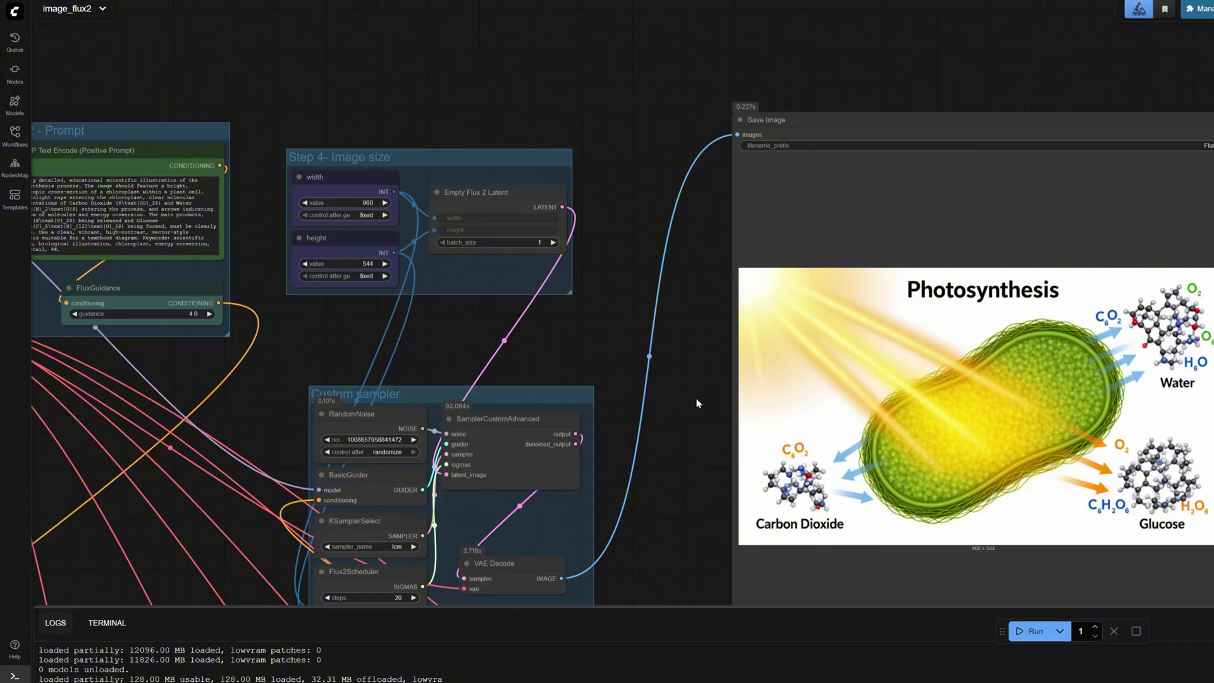
left_click_drag(682, 446, 684, 384)
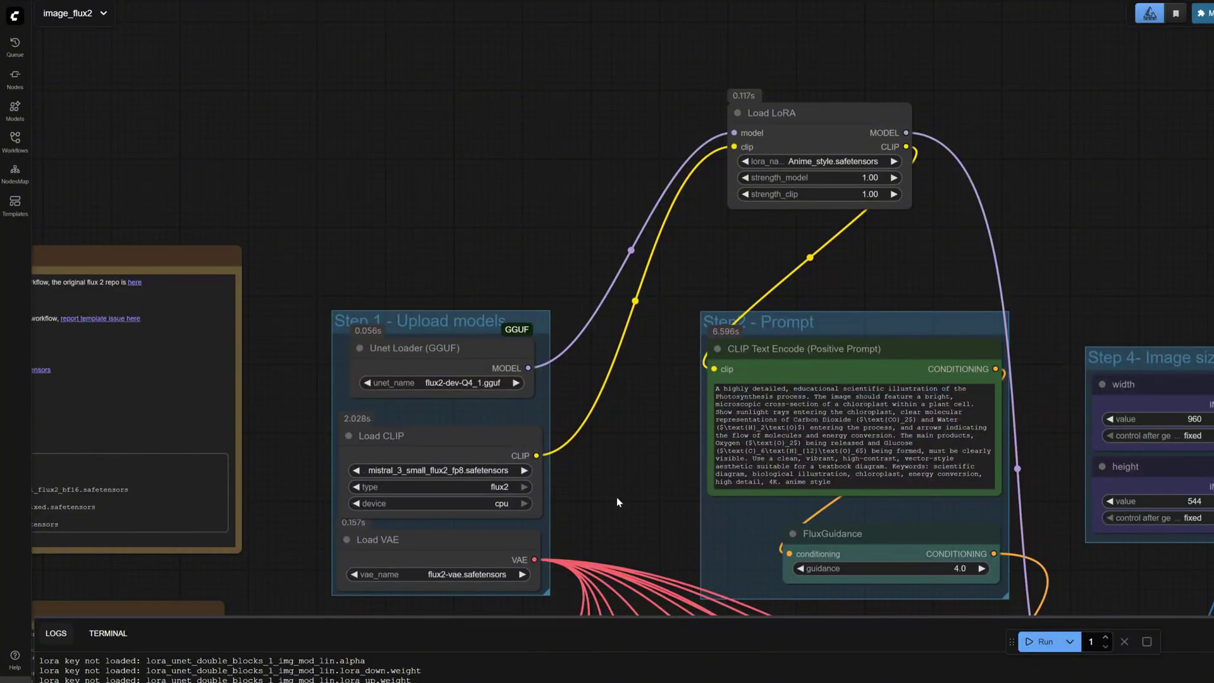
Examine the Load LoRA node with Anime_style.safetensors placed between the model loaders and the positive prompt
left_click_drag(616, 497, 524, 422)
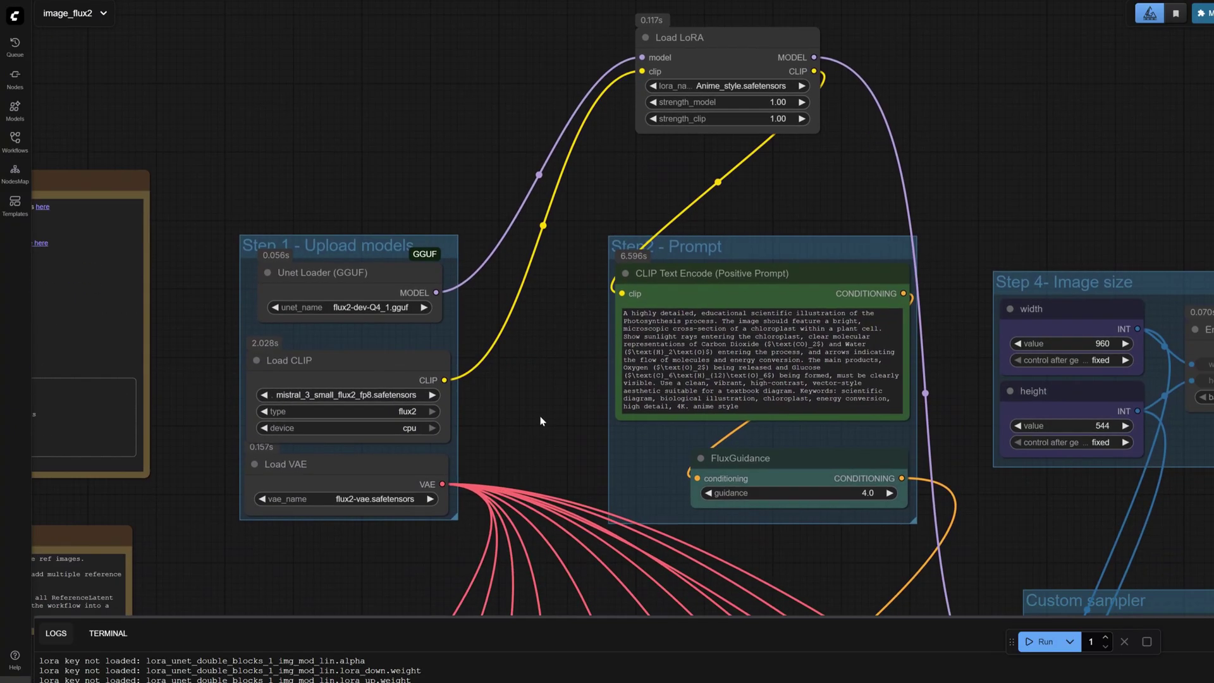
left_click(708, 35)
left_click_drag(918, 156, 806, 385)
scroll(629, 288, "up", 2)
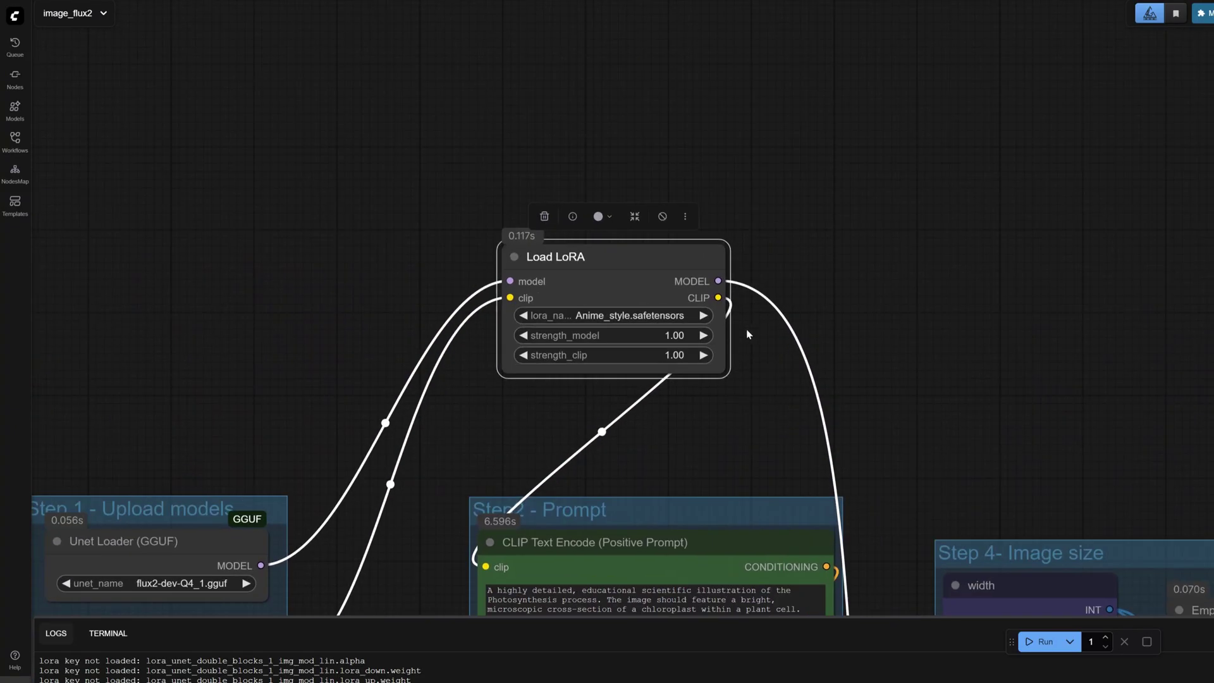
left_click_drag(787, 439, 798, 383)
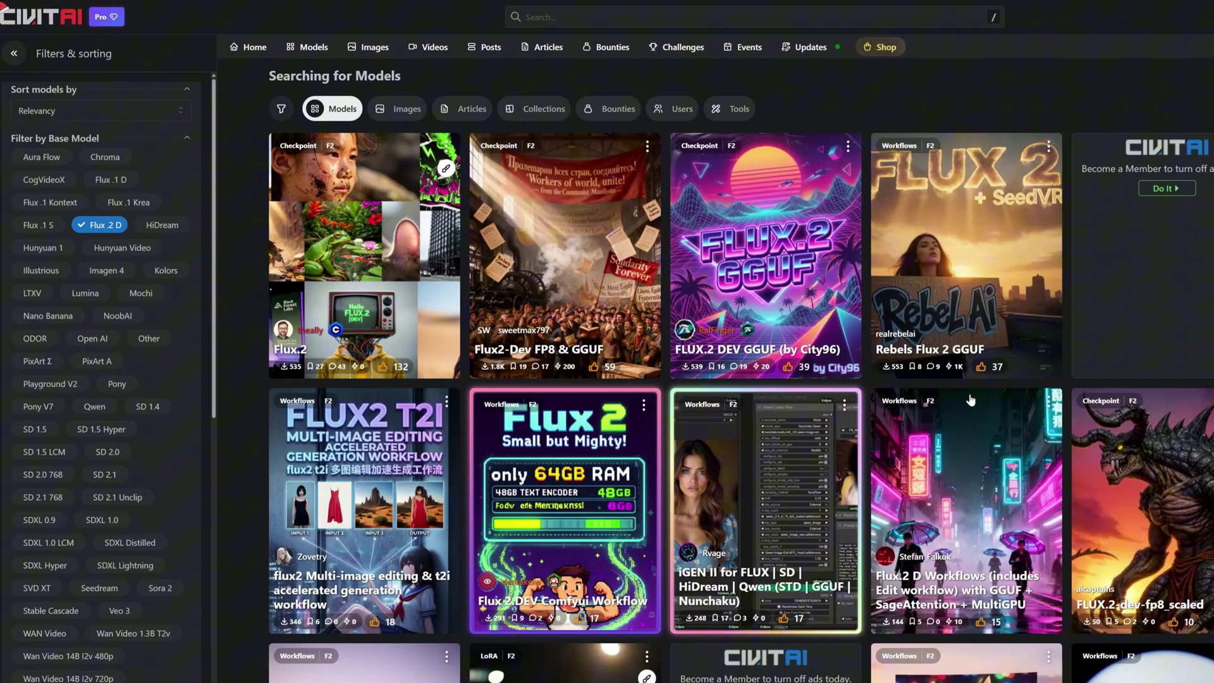
Browse the Flux .2 D models on Civitai and trace the Load LoRA node's model and clip connections in ComfyUI
scroll(970, 400, "down", 2)
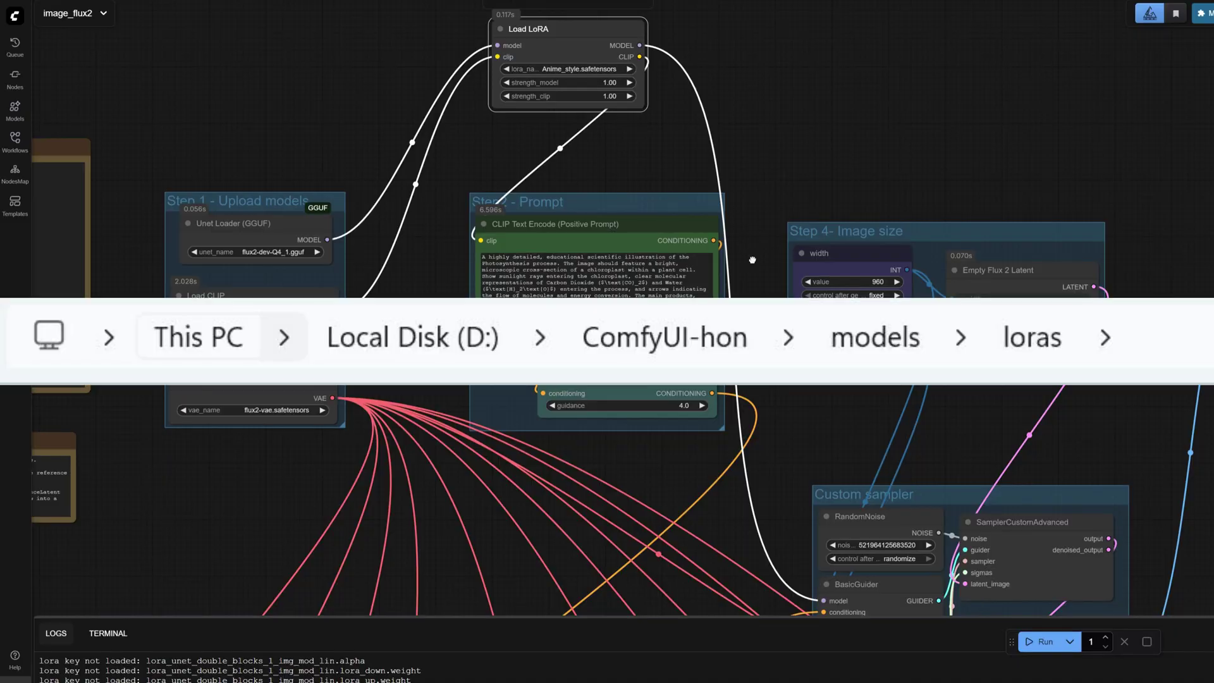
left_click_drag(752, 260, 756, 242)
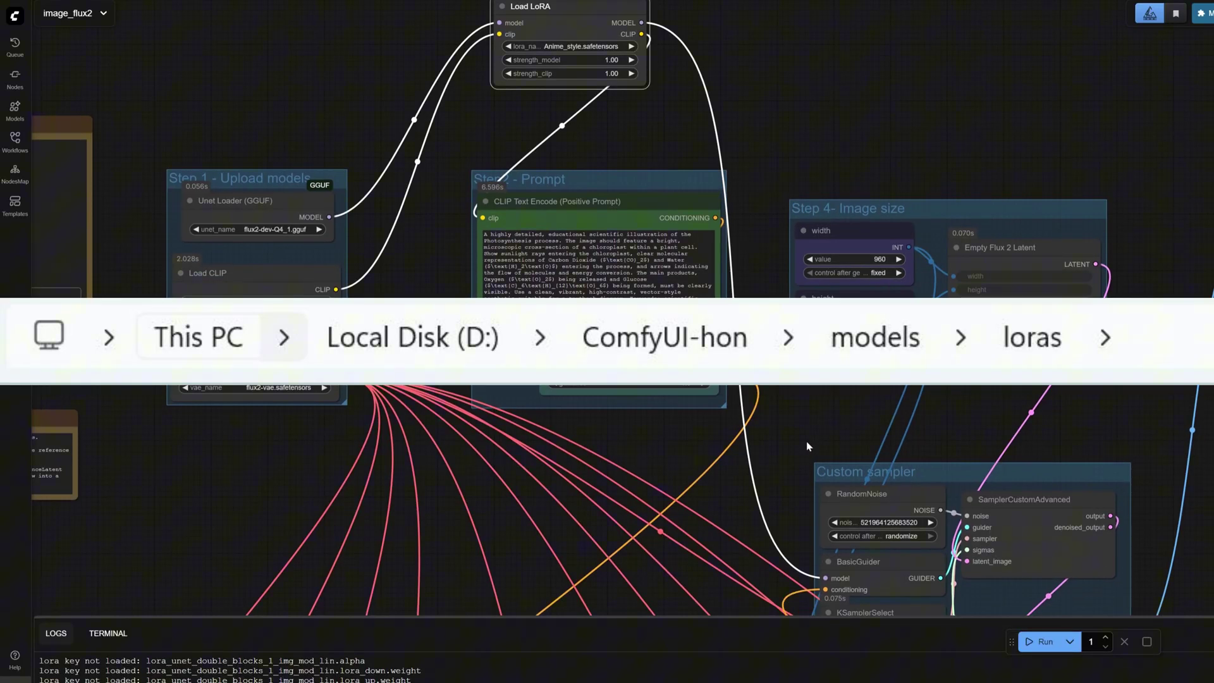
left_click_drag(806, 442, 800, 454)
left_click_drag(732, 395, 722, 613)
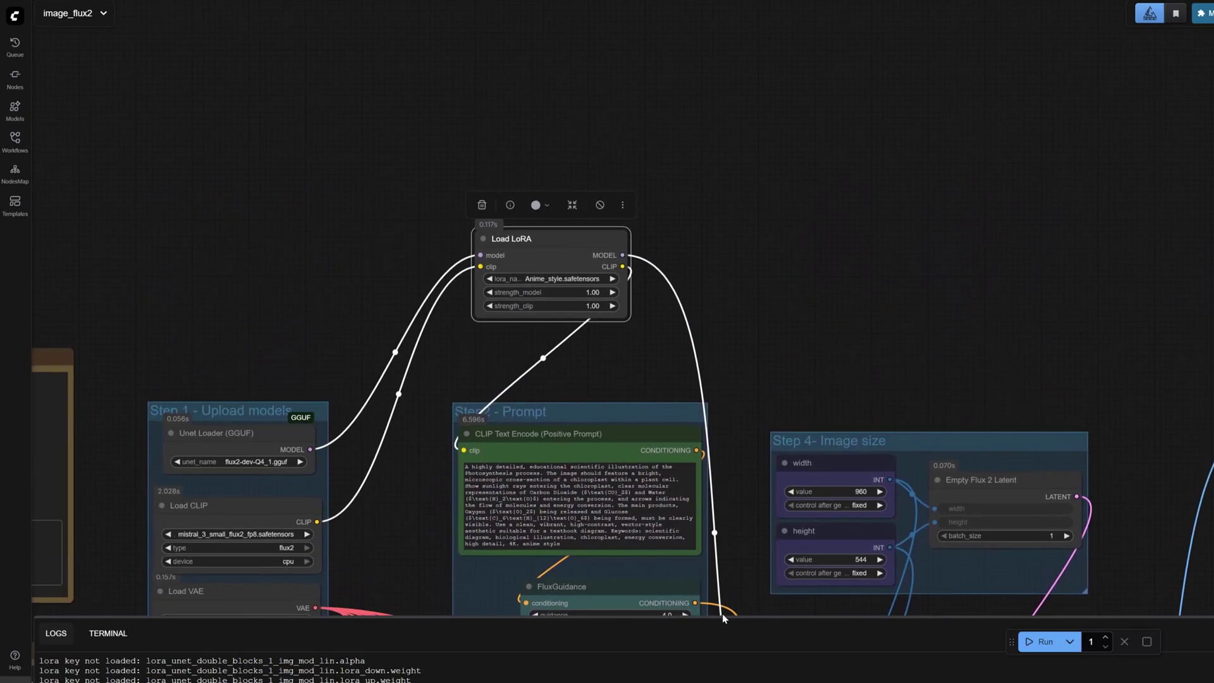
left_click_drag(769, 365, 770, 393)
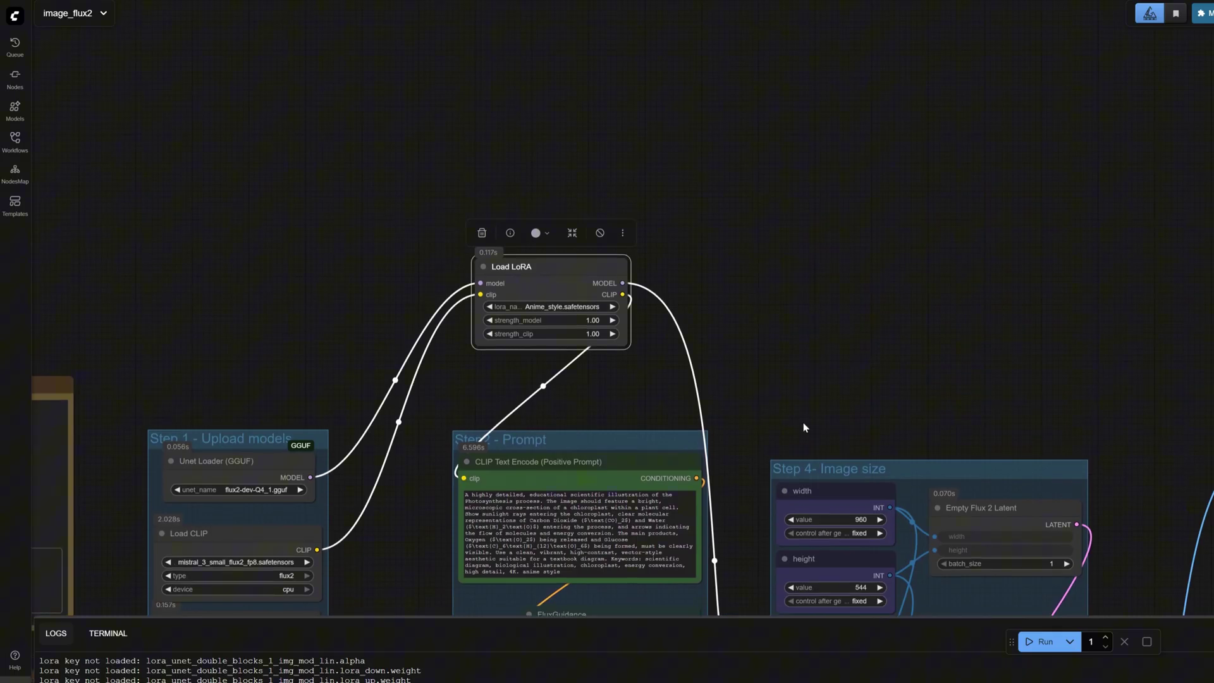
left_click_drag(796, 433, 804, 360)
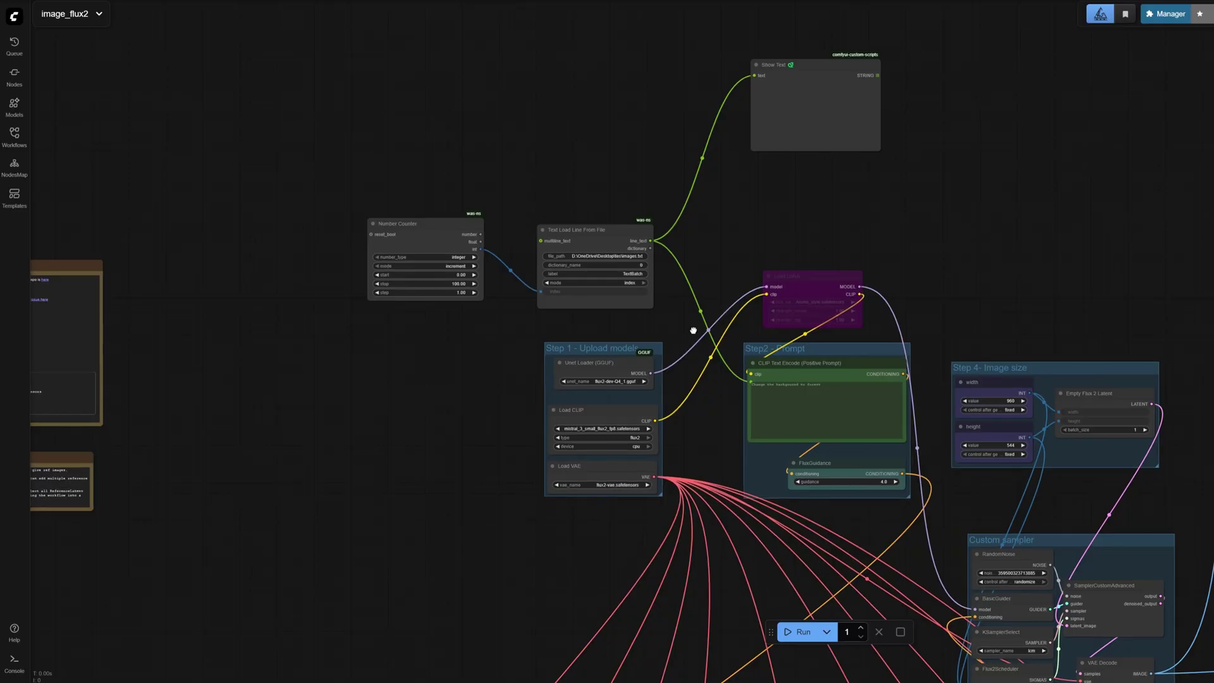
Move the Show Text node slightly down toward the bypassed Load LoRA node and deselect it
left_click_drag(694, 329, 686, 344)
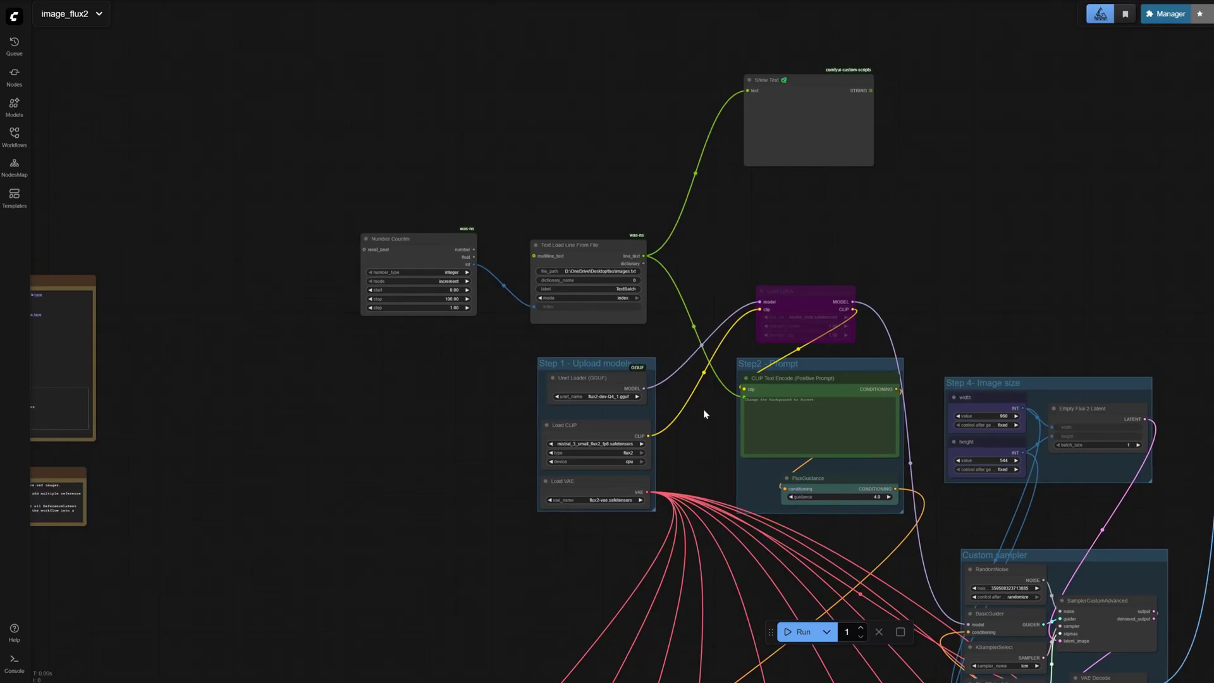
left_click_drag(788, 90, 787, 153)
left_click_drag(709, 421, 627, 364)
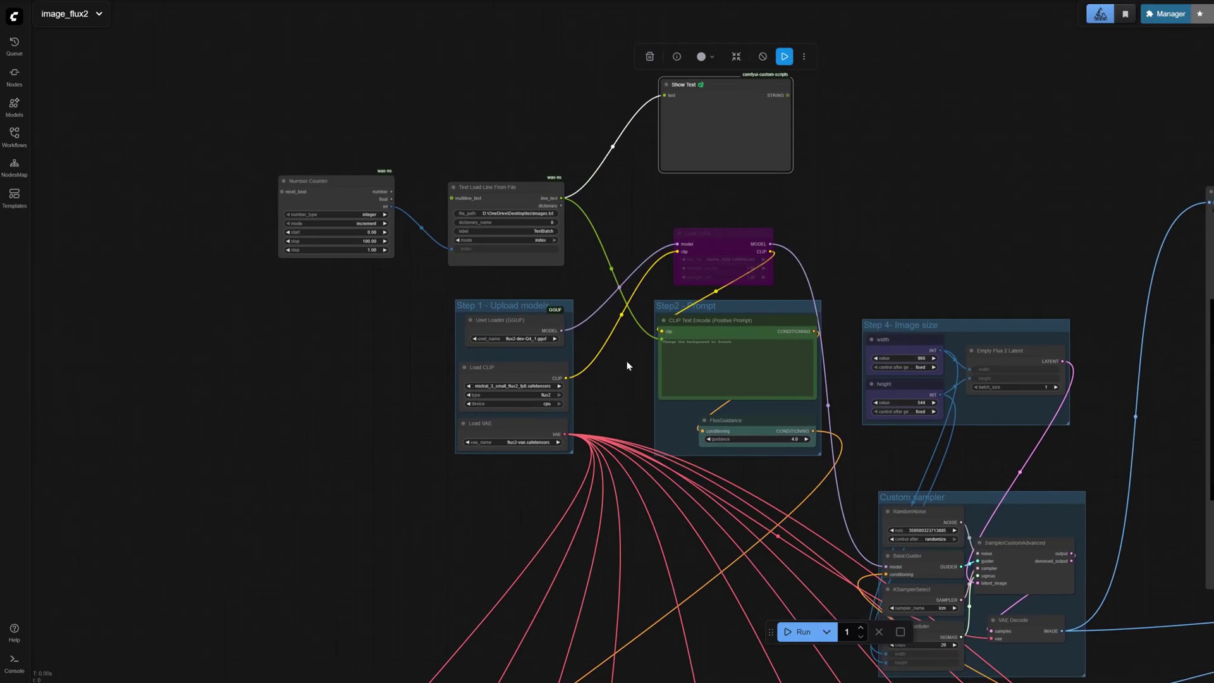
left_click(644, 451)
left_click_drag(644, 451, 678, 448)
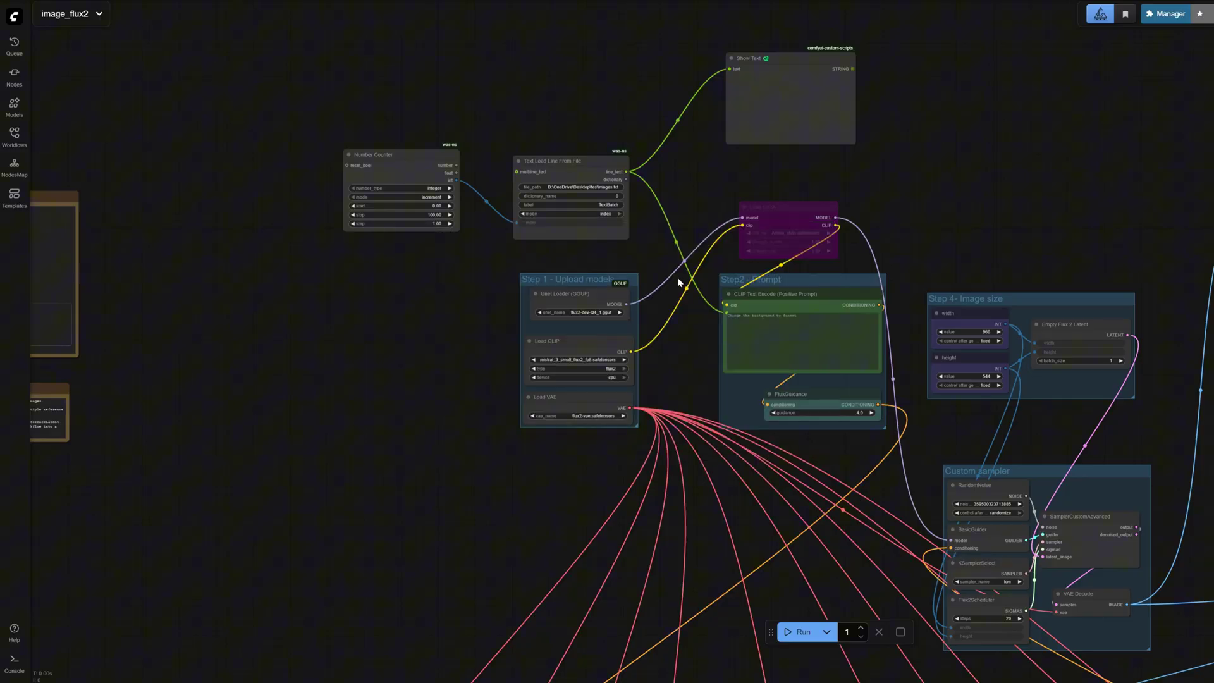
Inspect the Number Counter and Text Load Line From File nodes that feed batch prompts into the positive prompt
scroll(677, 277, "up", 1)
left_click_drag(578, 109, 580, 152)
left_click(572, 198)
left_click(373, 196)
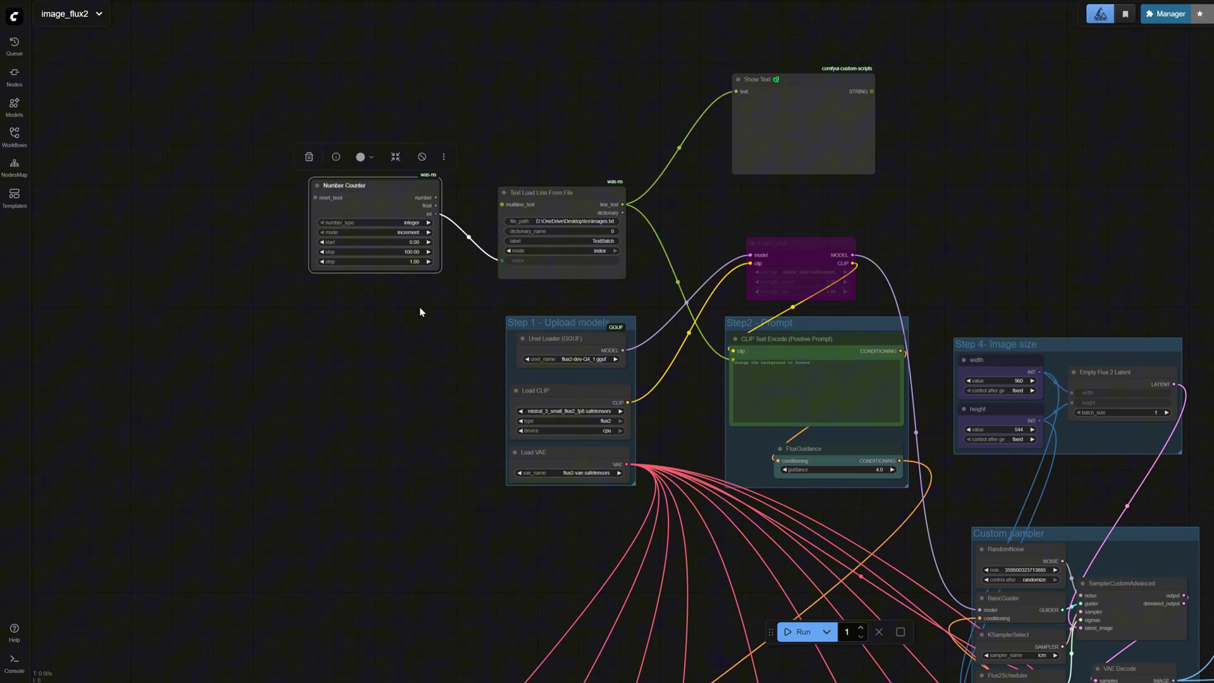
left_click_drag(419, 317, 482, 374)
scroll(468, 328, "up", 3)
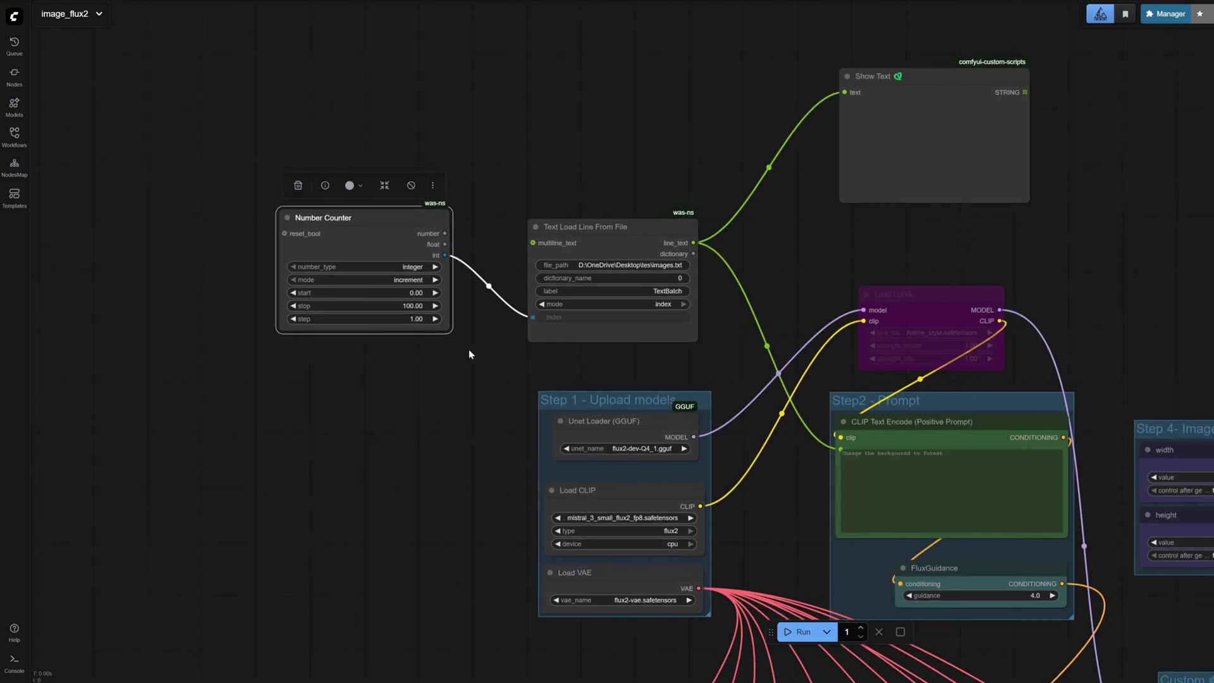
Move the run controls nearer to the loader and prompt groups and set the batch count to 100
left_click_drag(771, 631, 755, 556)
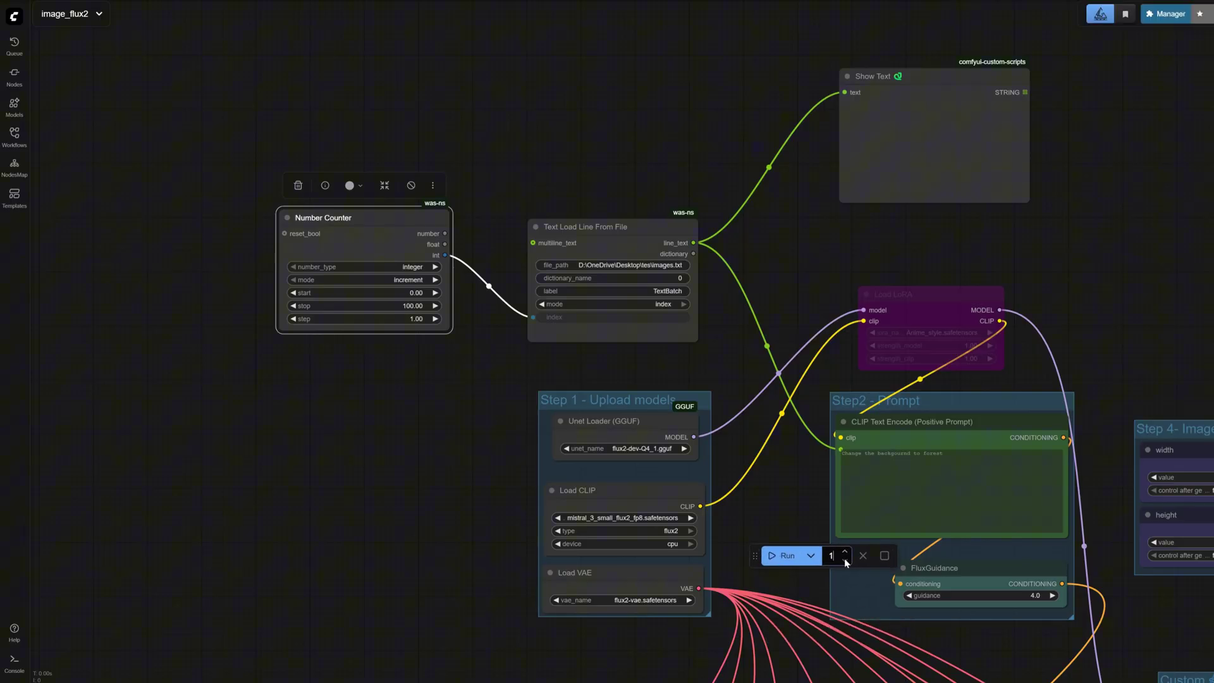
left_click(759, 500)
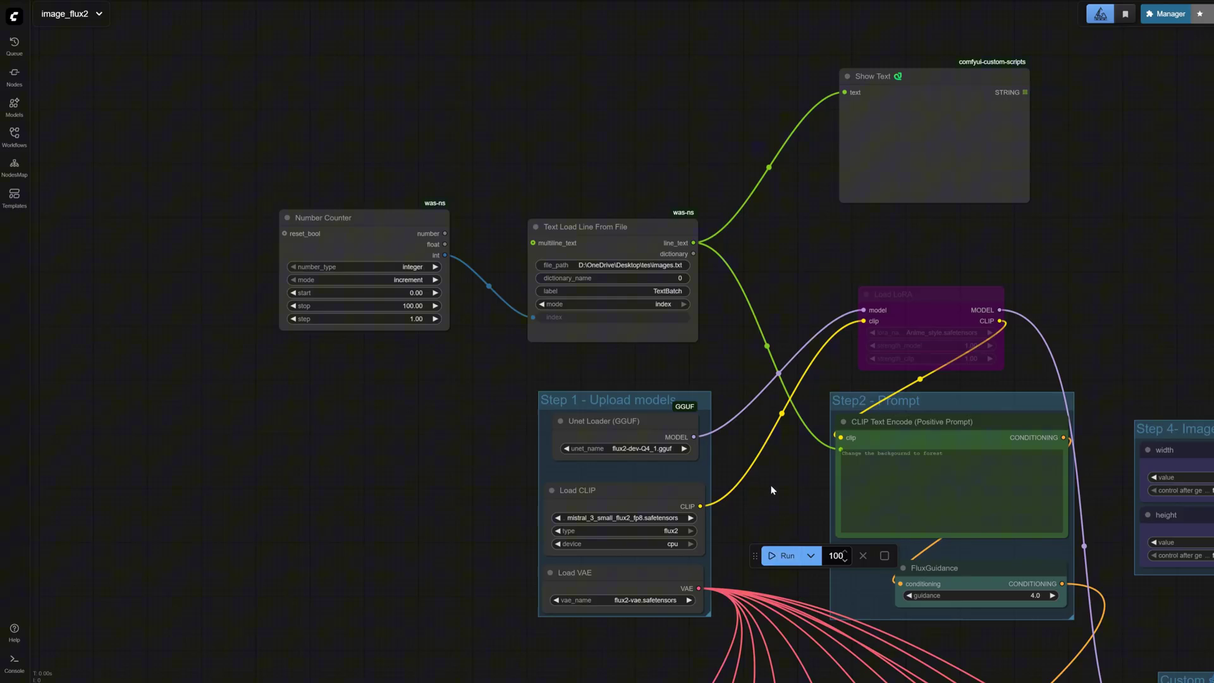
left_click_drag(755, 555, 735, 566)
left_click_drag(780, 484, 798, 498)
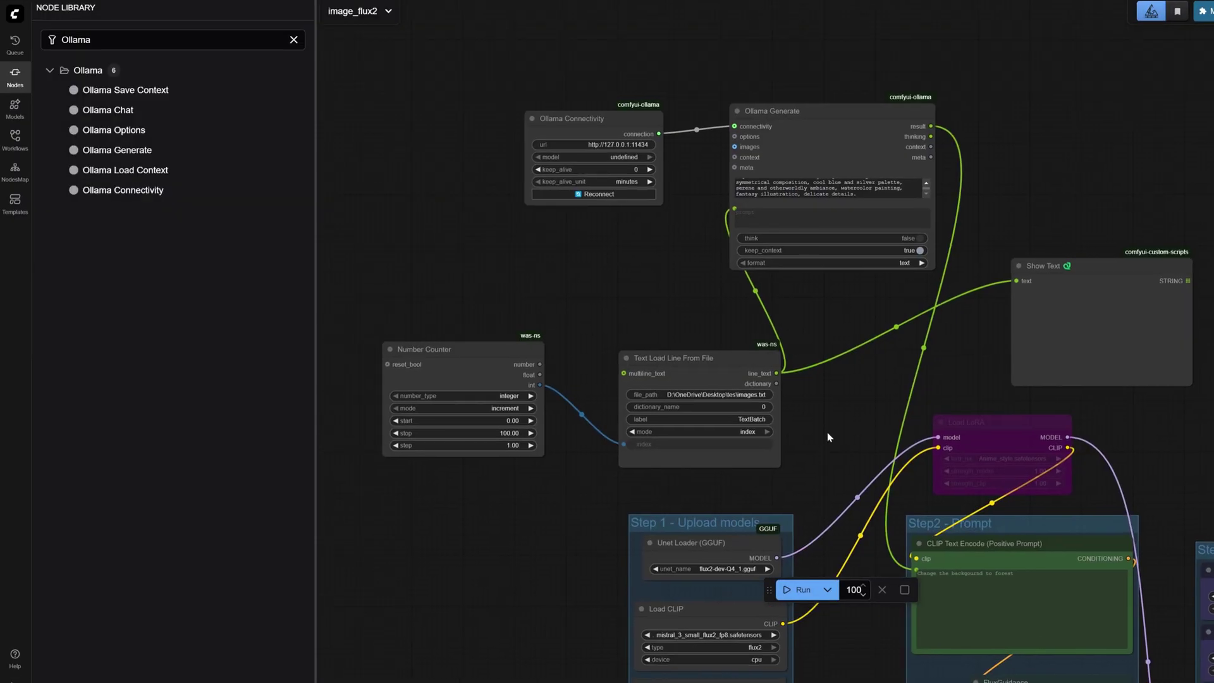
Examine the Ollama Connectivity and Ollama Generate nodes between the text file loader and the positive prompt
left_click_drag(861, 380, 867, 402)
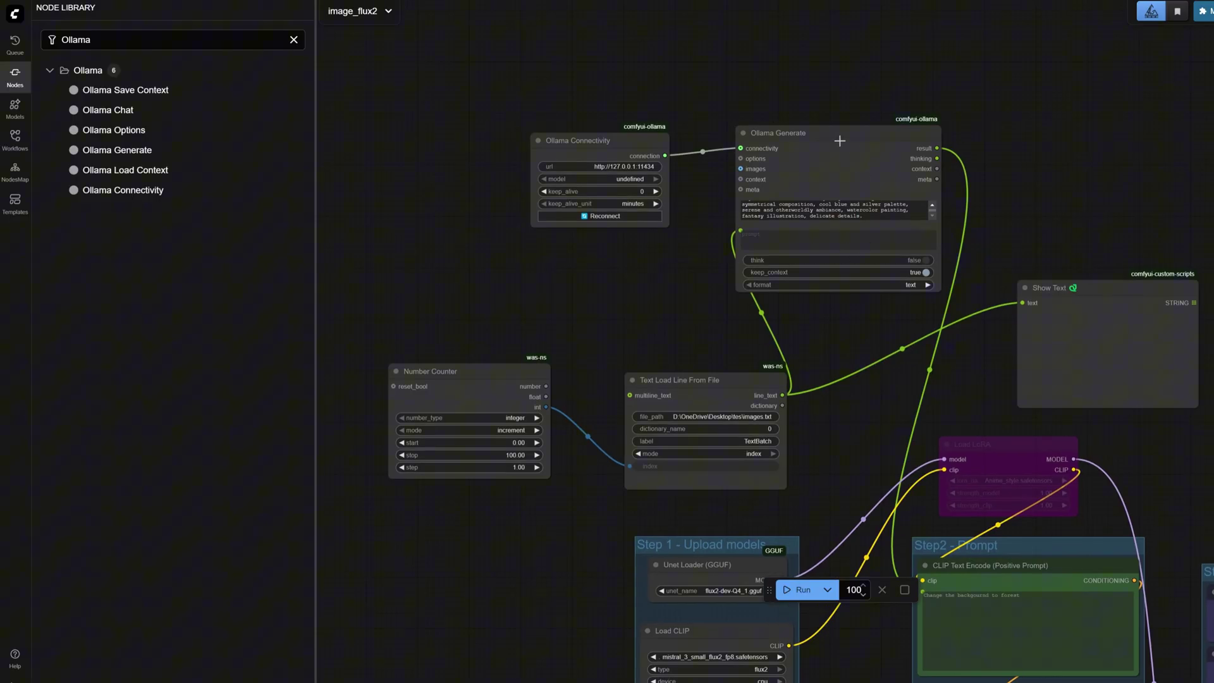
scroll(698, 189, "up", 2)
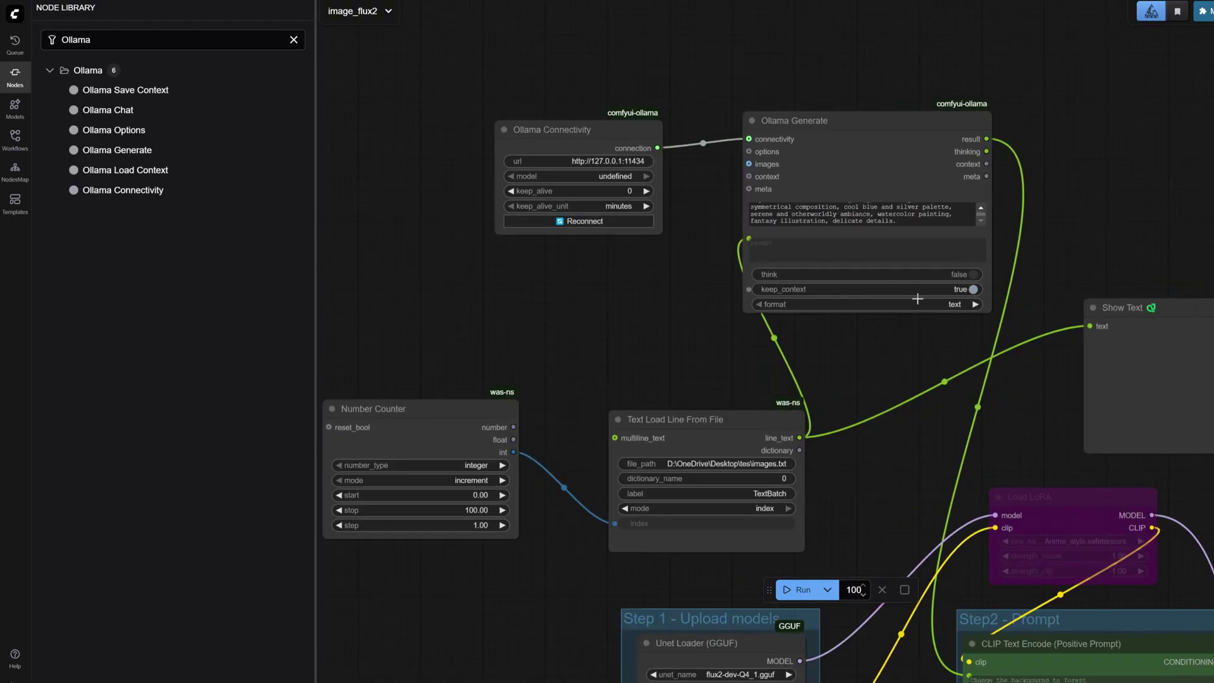
left_click_drag(988, 311, 1046, 373)
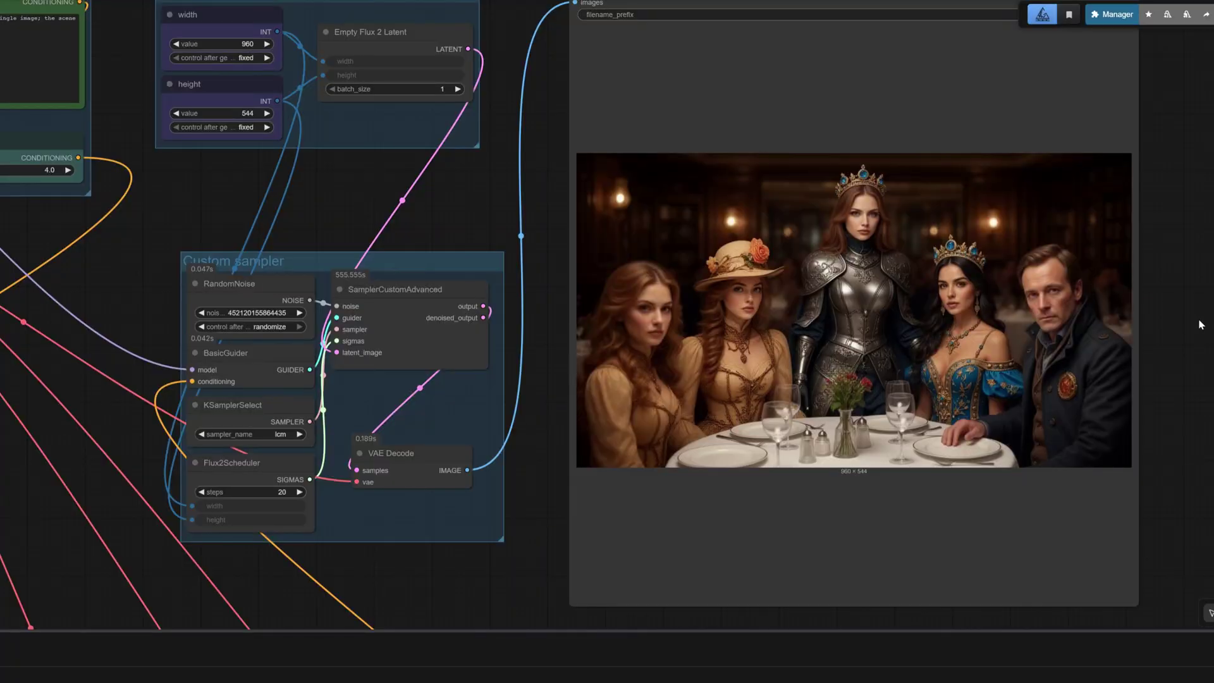
Review the dinner-table group image, the Step 3 reference images and the photosynthesis illustration as example results
left_click_drag(1213, 368, 1191, 356)
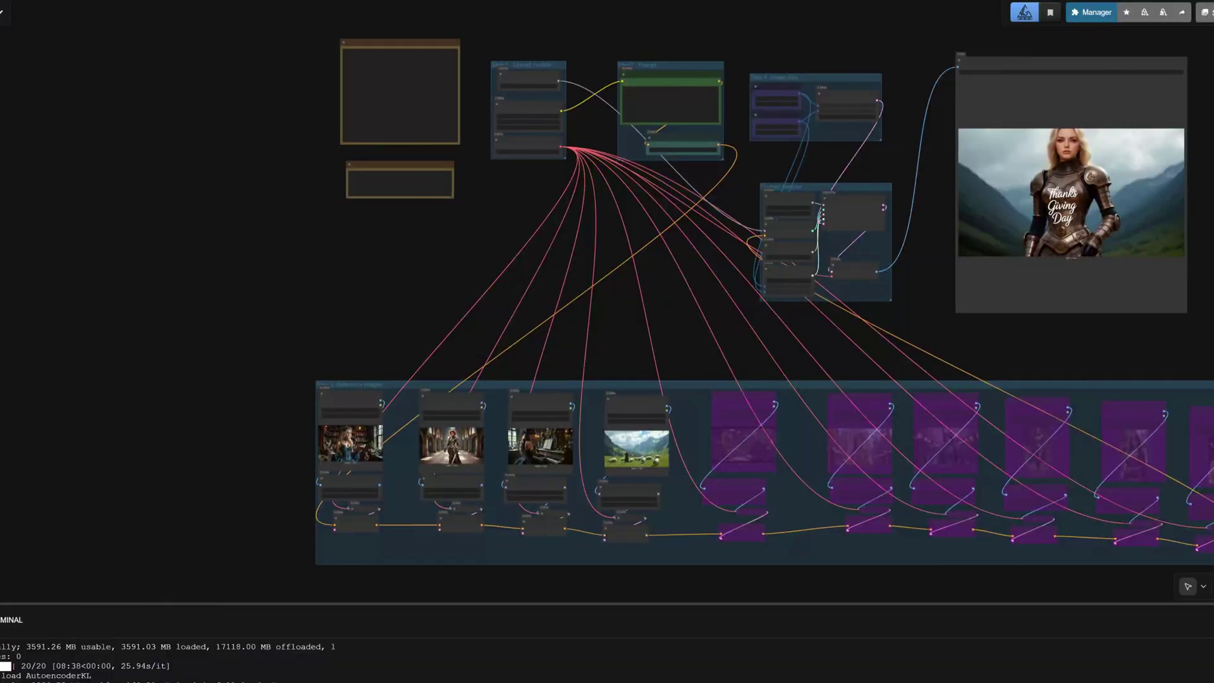
scroll(411, 361, "up", 5)
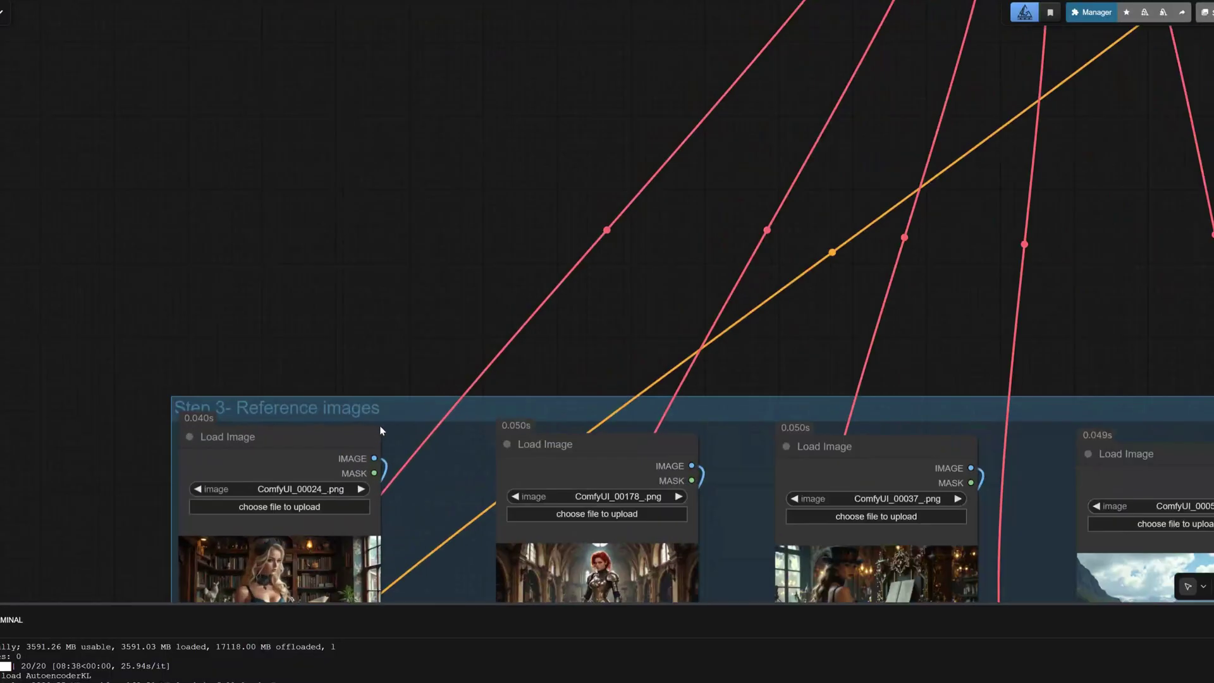
left_click_drag(411, 360, 298, 173)
scroll(673, 304, "up", 3)
left_click_drag(674, 303, 346, 501)
left_click_drag(898, 304, 477, 499)
left_click_drag(646, 428, 274, 434)
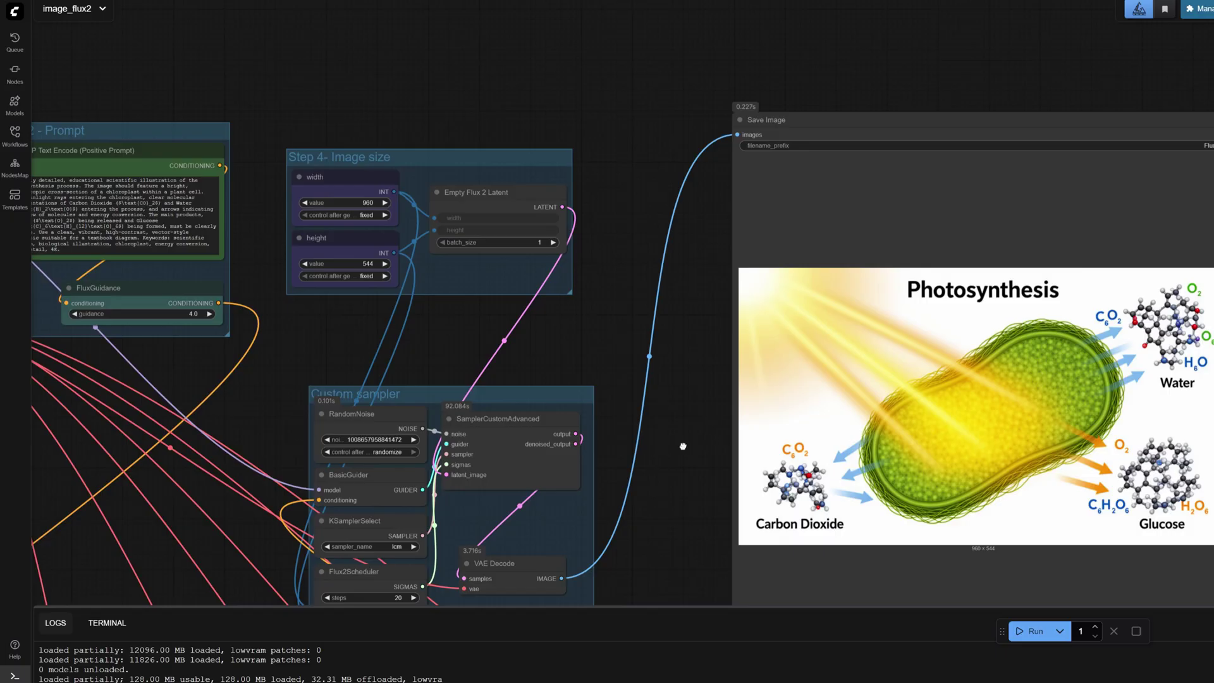
left_click_drag(683, 447, 683, 379)
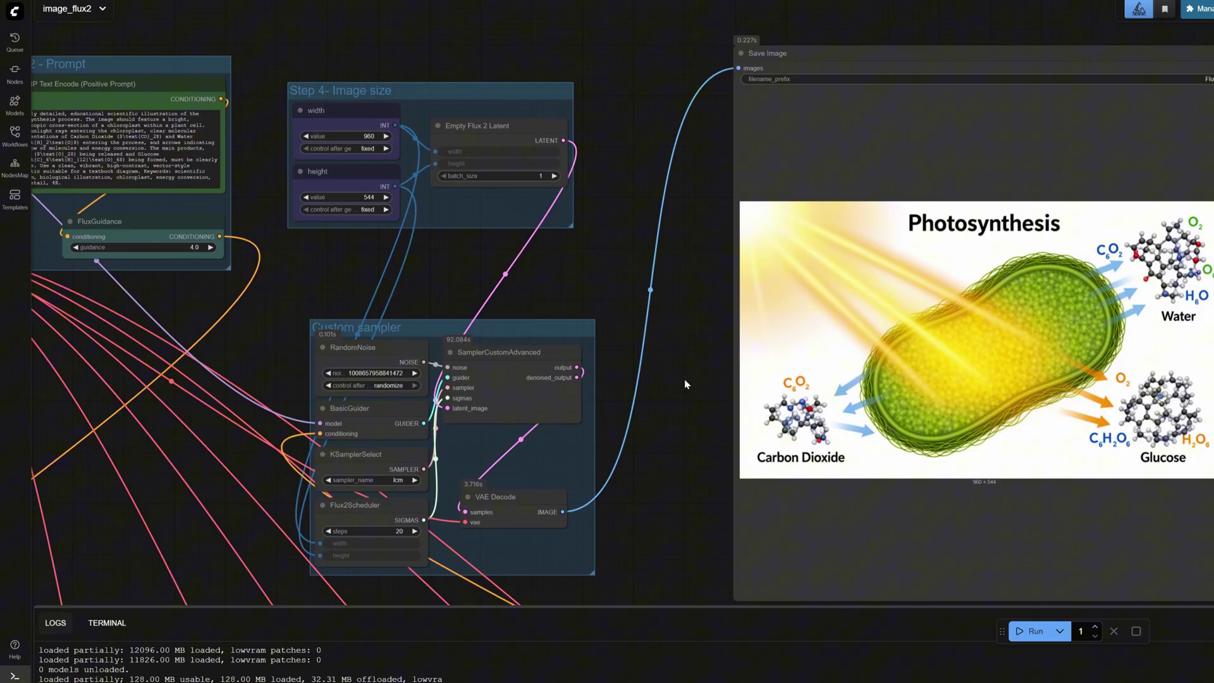